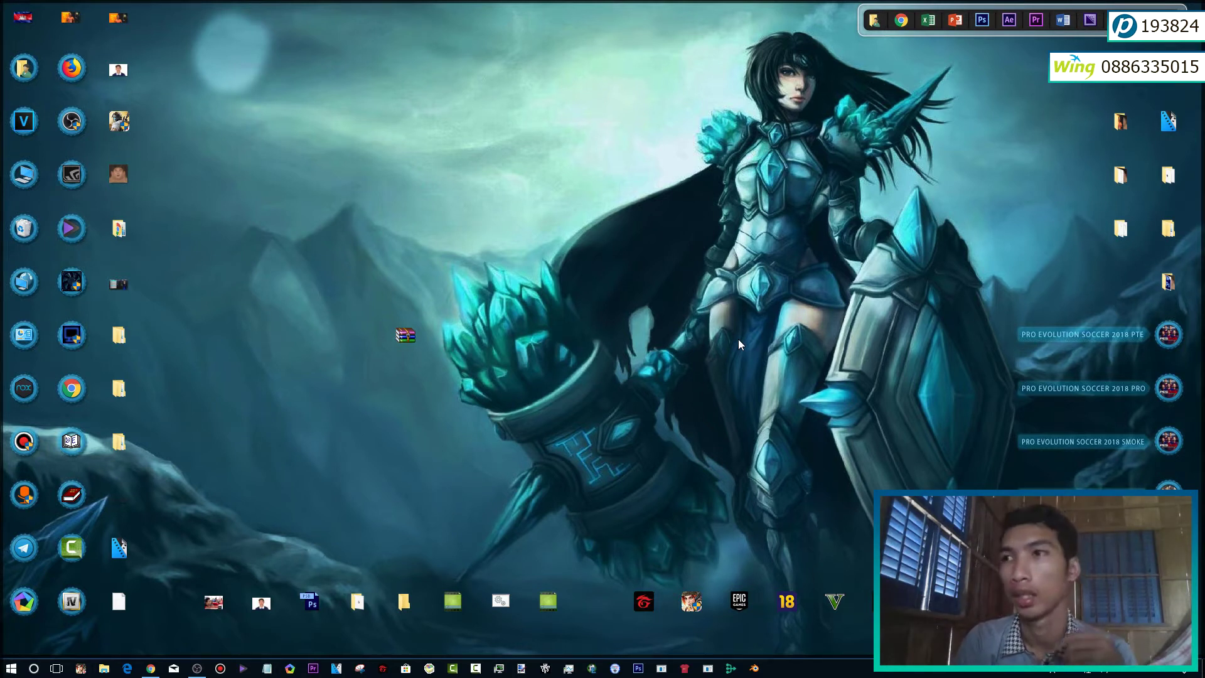
- Rename the Cambodia face archive on the desktop to PES 2017 Cambodia face V3.3 by VichPro.rar and move it to a clear spot
left_click_drag(414, 336, 784, 369)
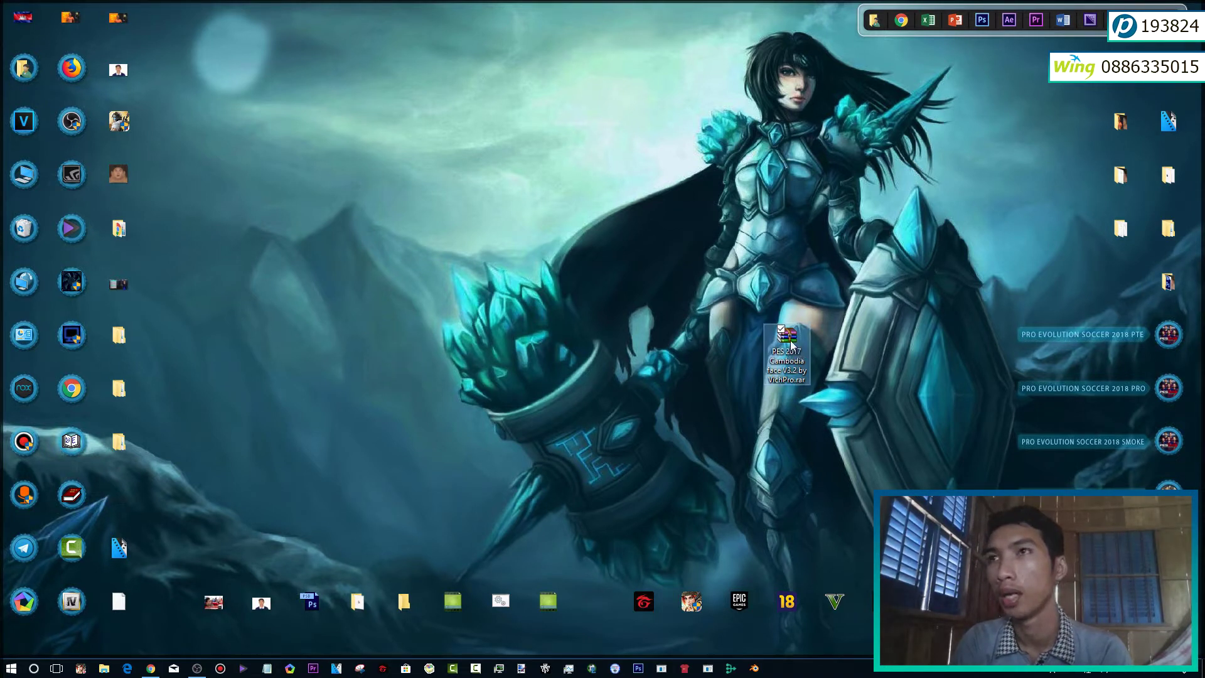
left_click(794, 379)
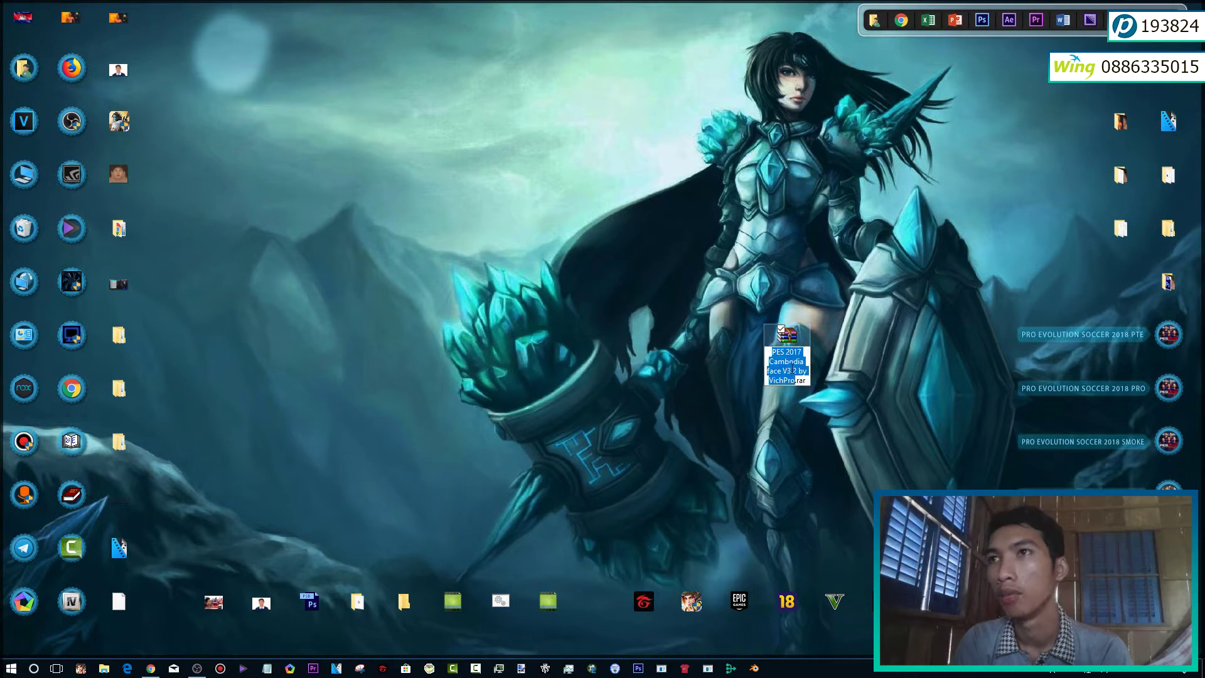
left_click(795, 371)
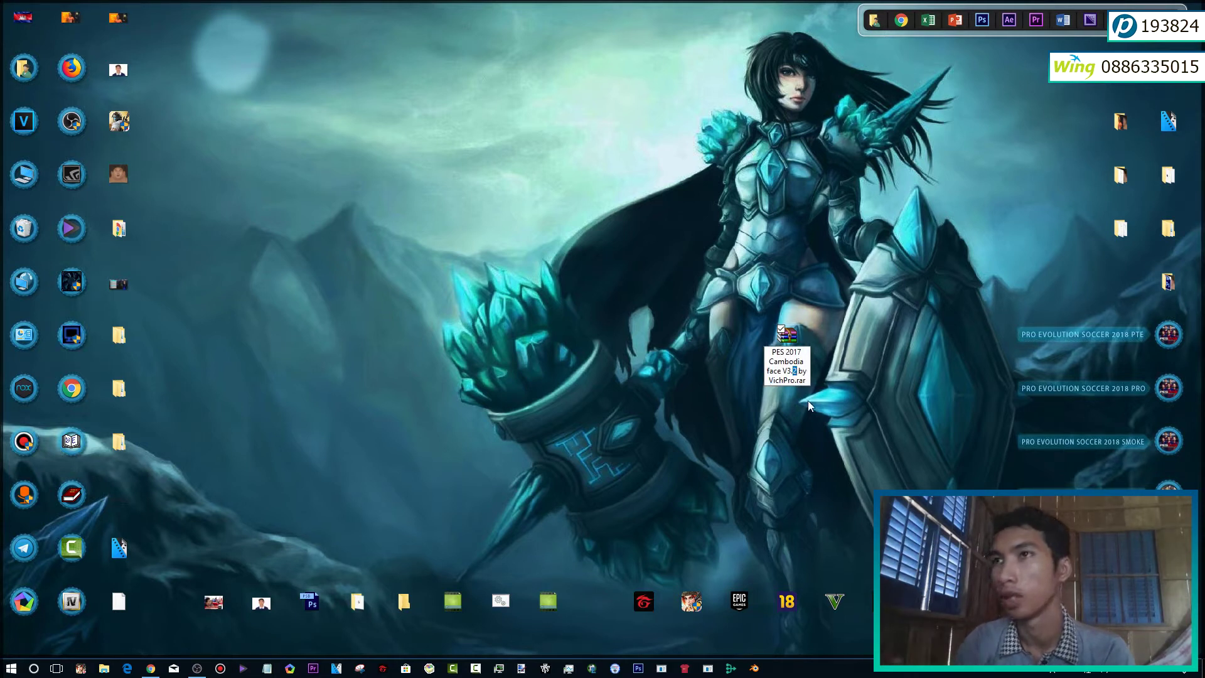
left_click(798, 331)
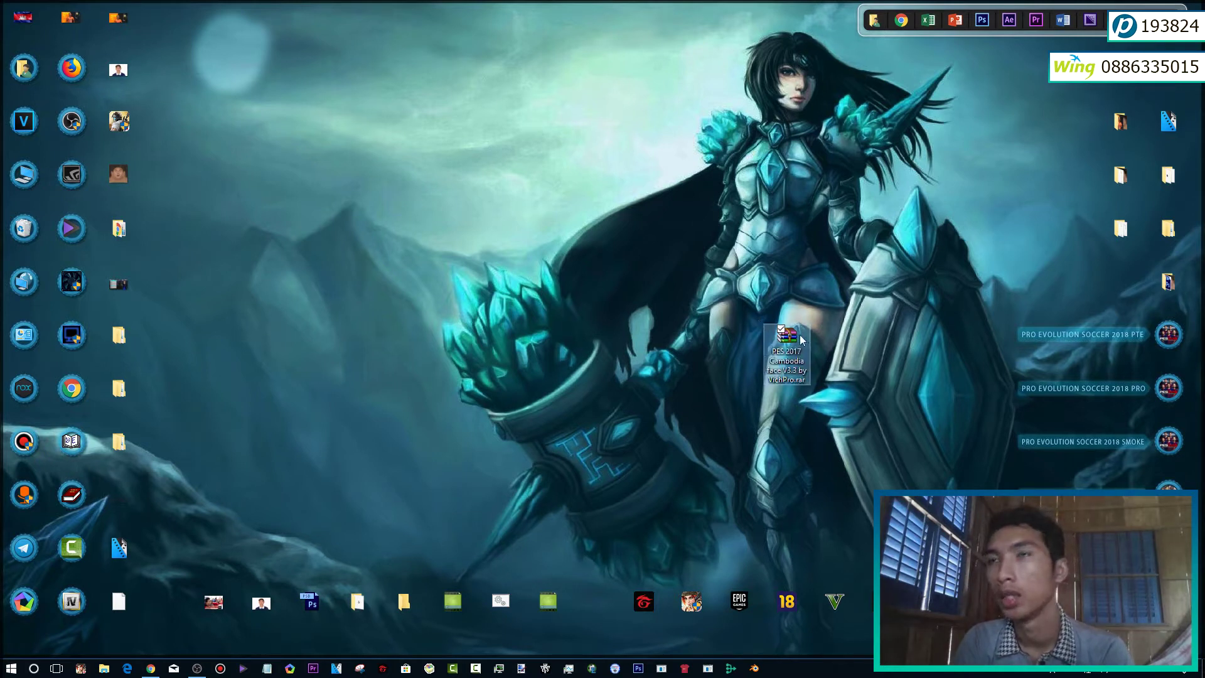
left_click_drag(788, 343, 489, 175)
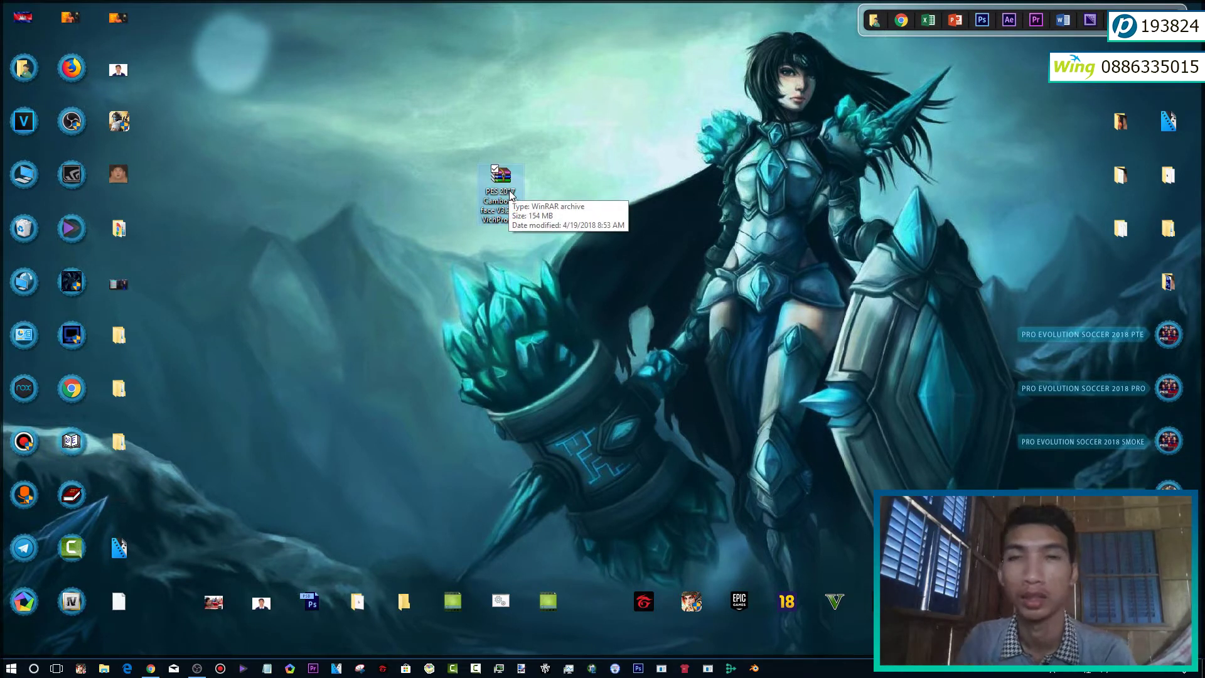
- Extract the V3.3 archive into a folder of the same name and place that folder beside the archive on the desktop
right_click(499, 178)
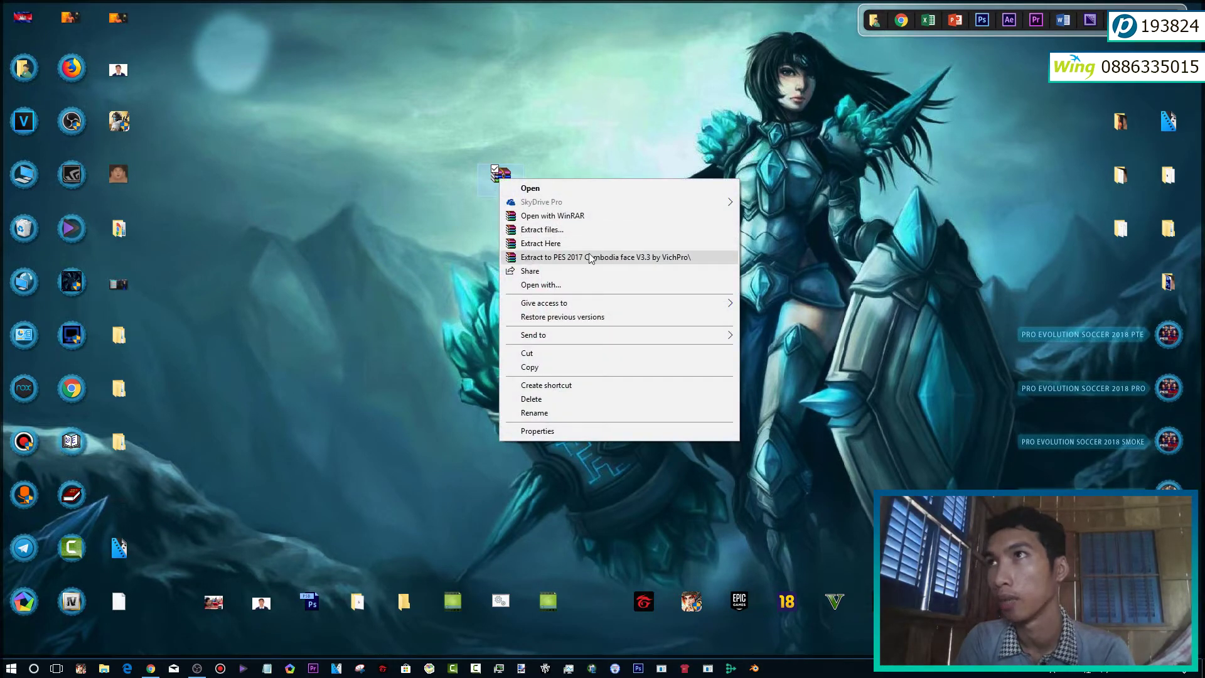
left_click(616, 258)
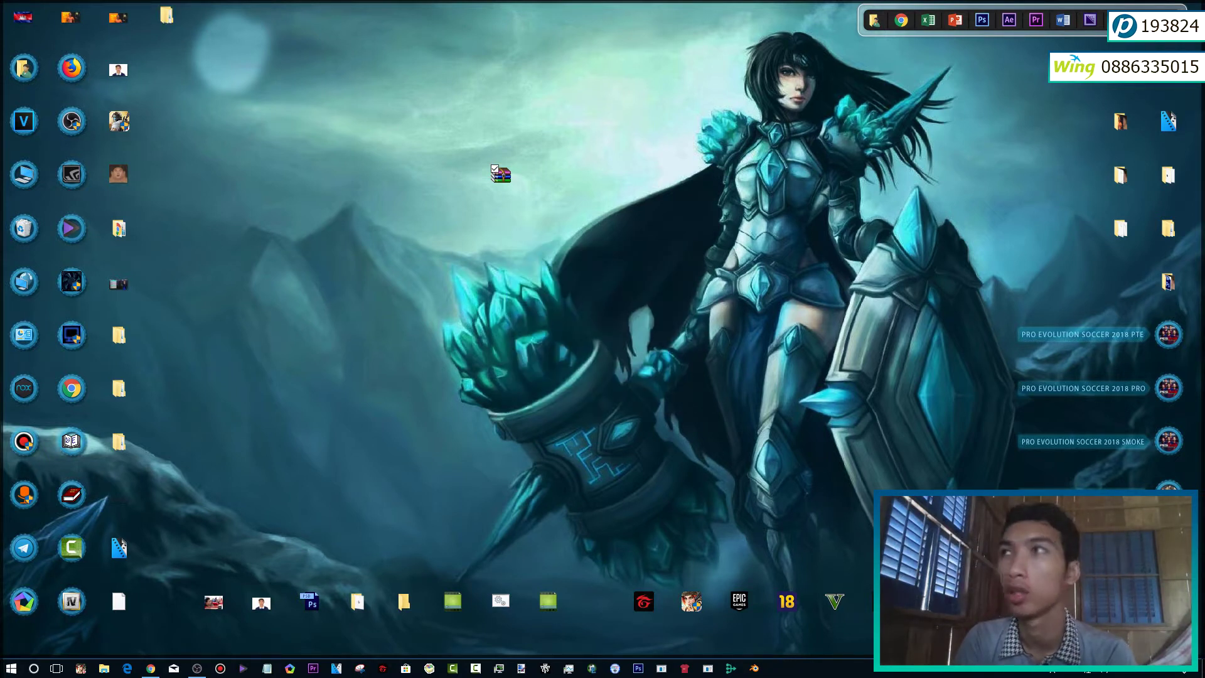
left_click_drag(185, 24, 564, 183)
left_click(615, 163)
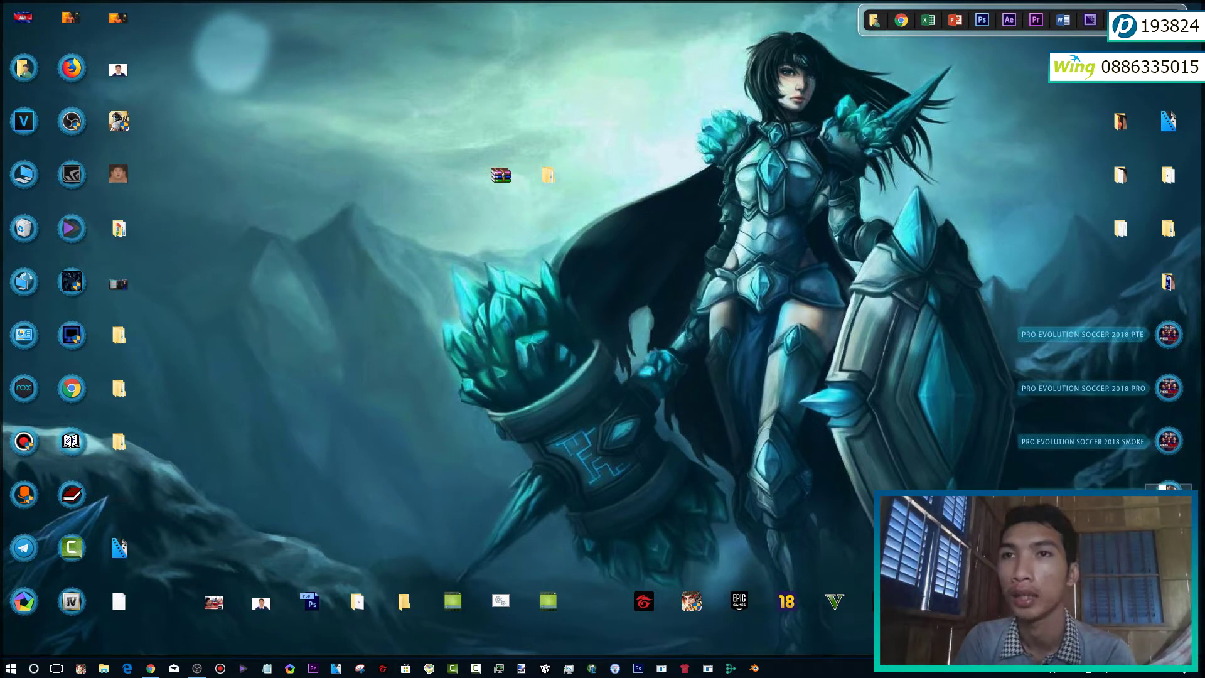
- Copy Cambodia face by VichPro.cpk from the 1.CPK FILE folder inside the extracted V3.3 folder
left_click(550, 189)
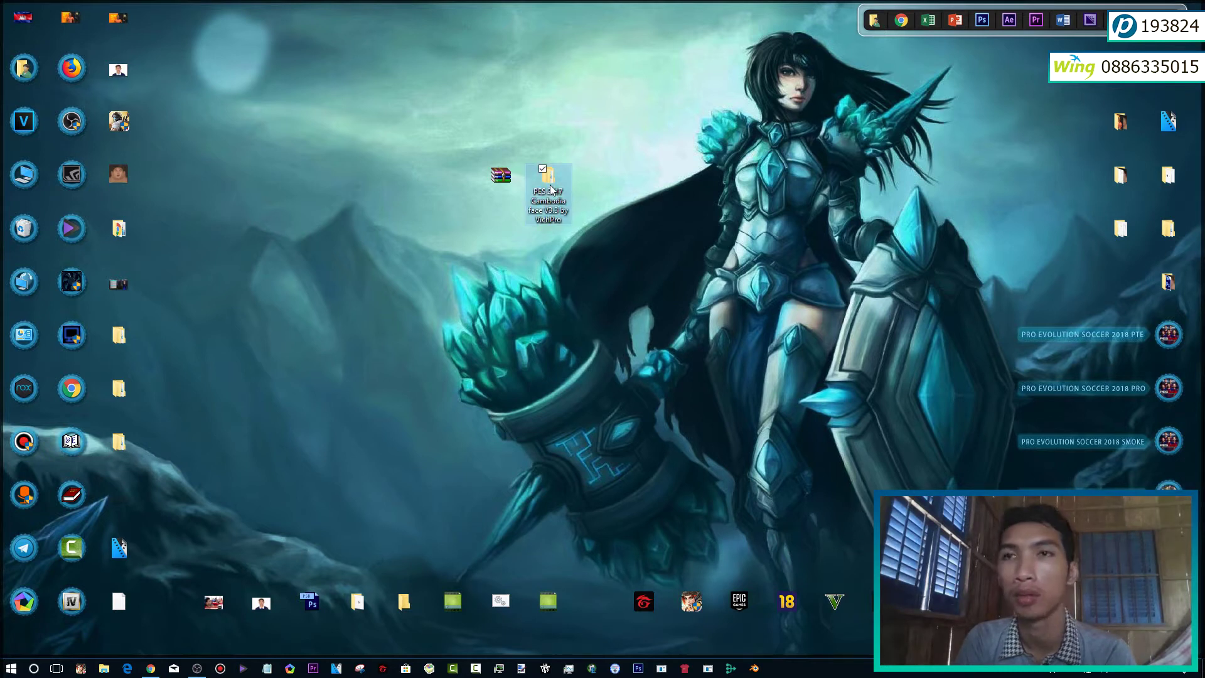
left_click(544, 186)
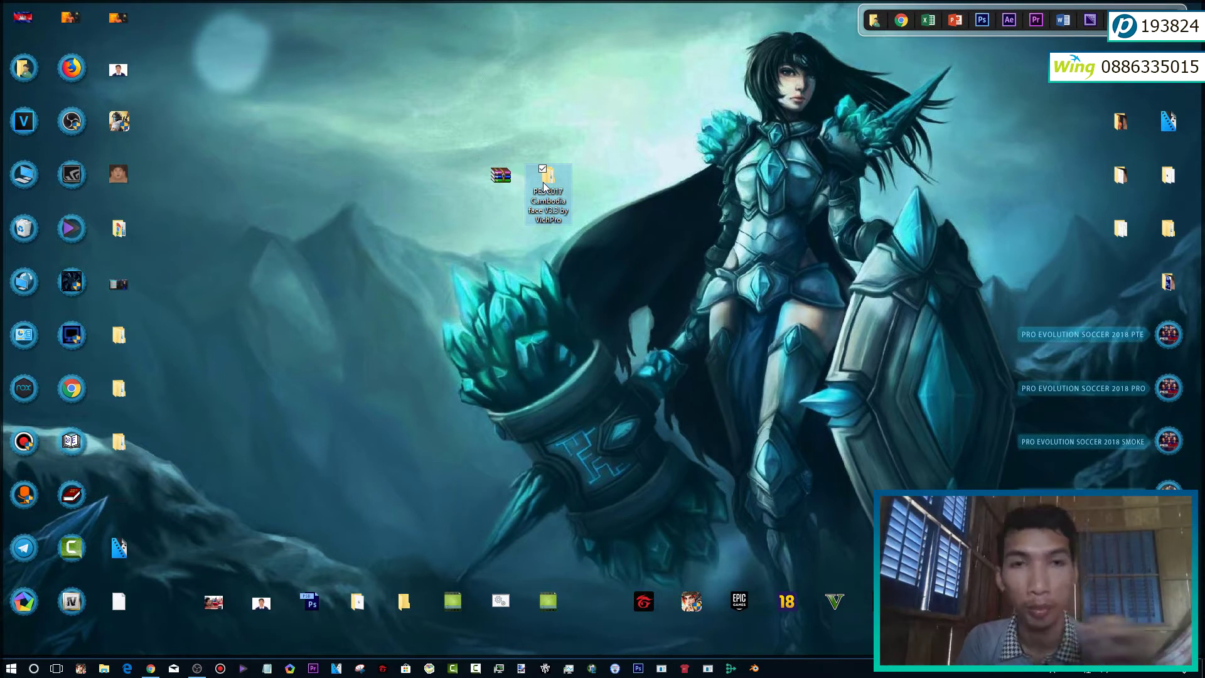
left_click_drag(620, 590, 572, 625)
left_click(547, 179)
double_click(560, 186)
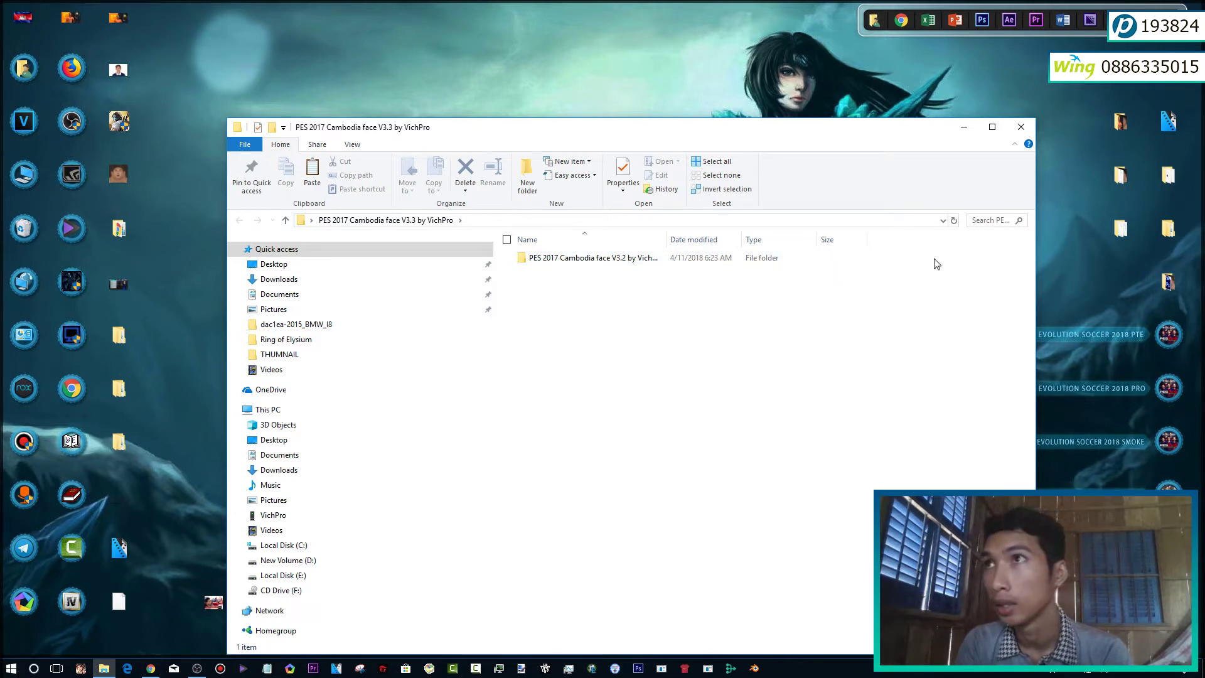
double_click(563, 256)
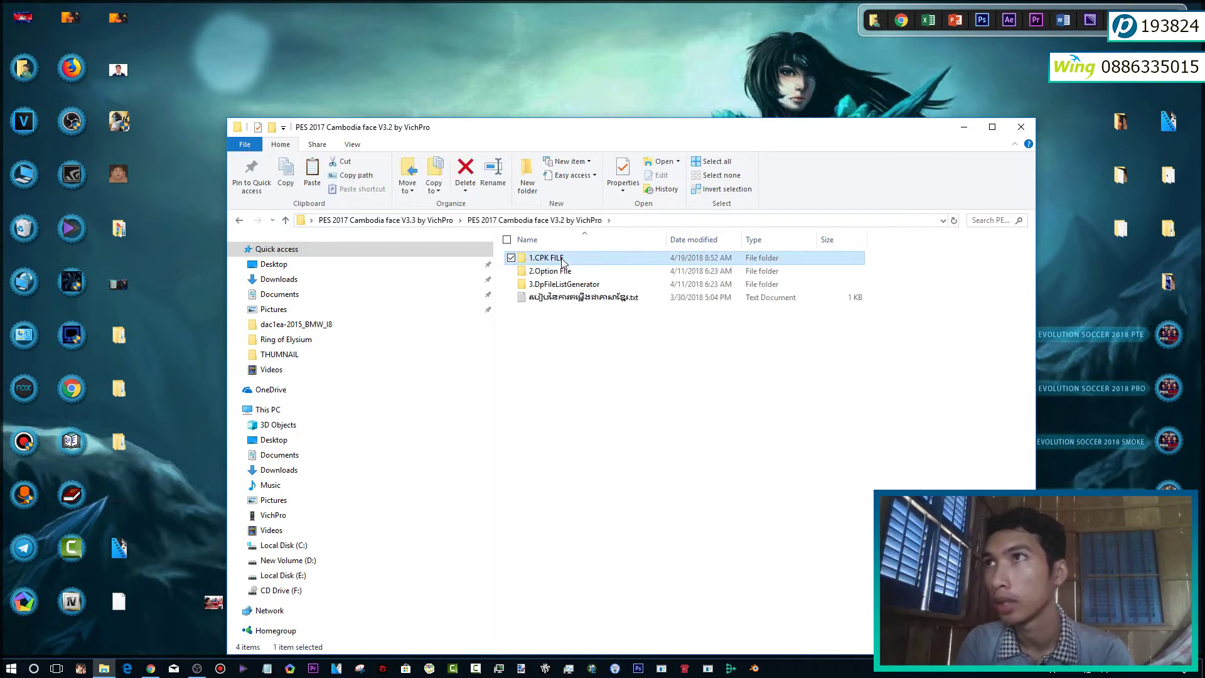
double_click(574, 256)
left_click(578, 257)
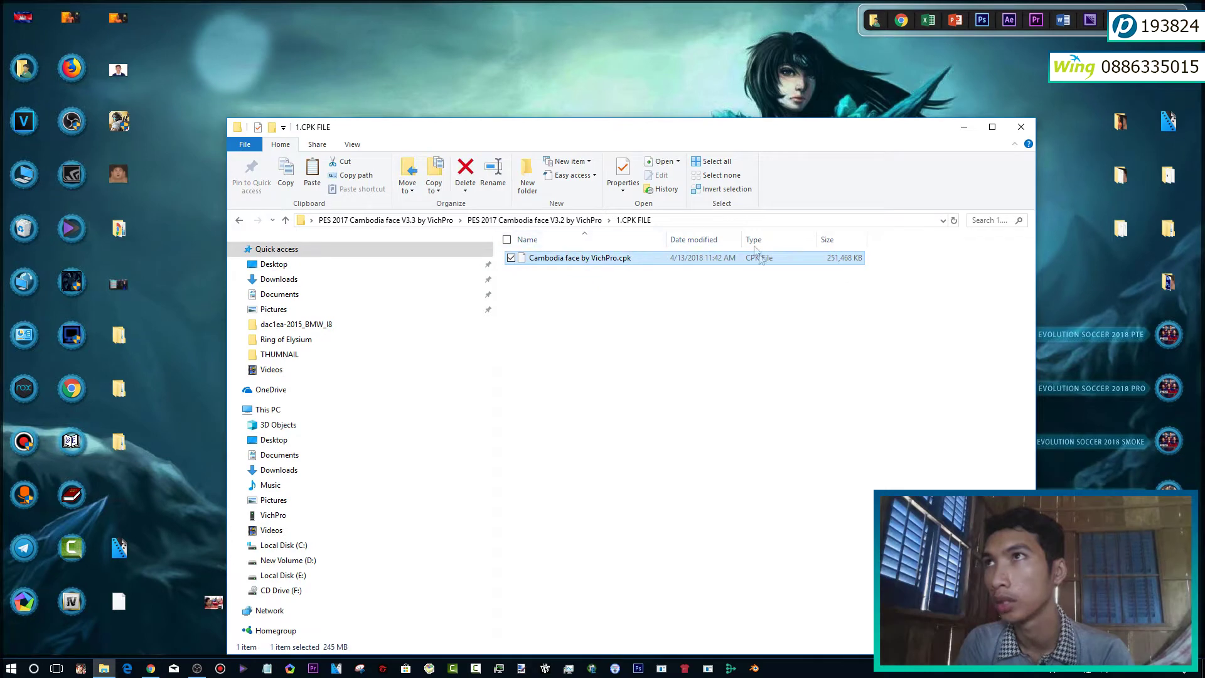
left_click_drag(543, 137, 508, 67)
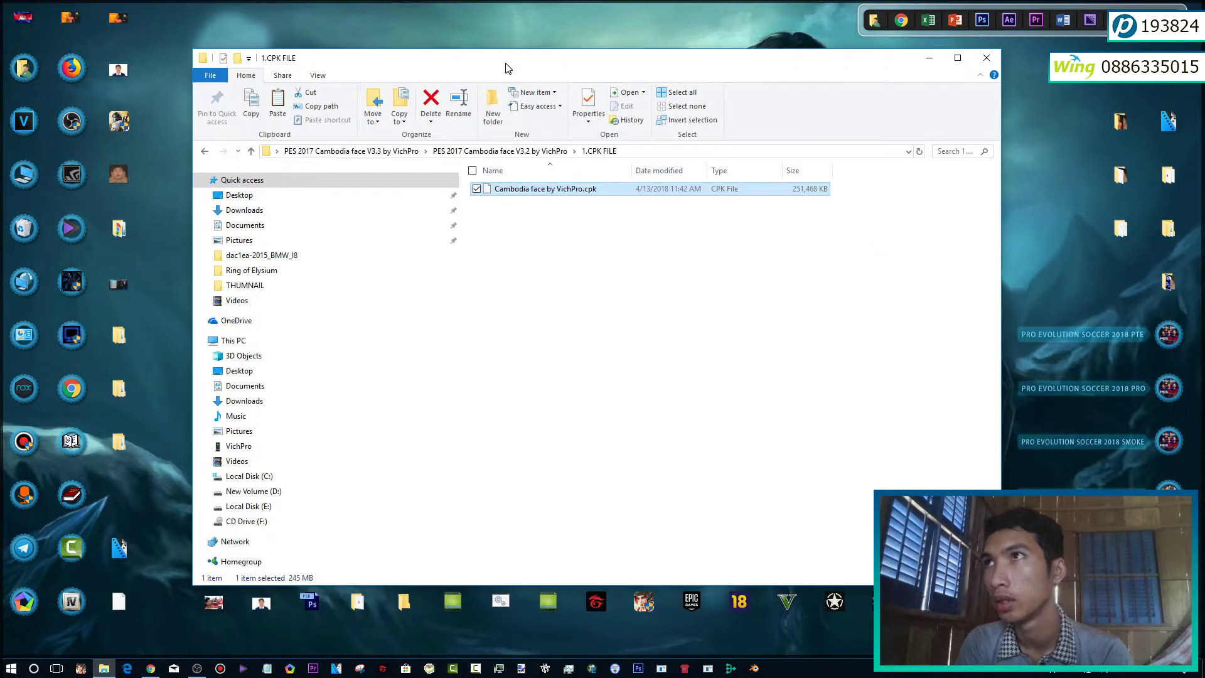
right_click(525, 188)
left_click(540, 358)
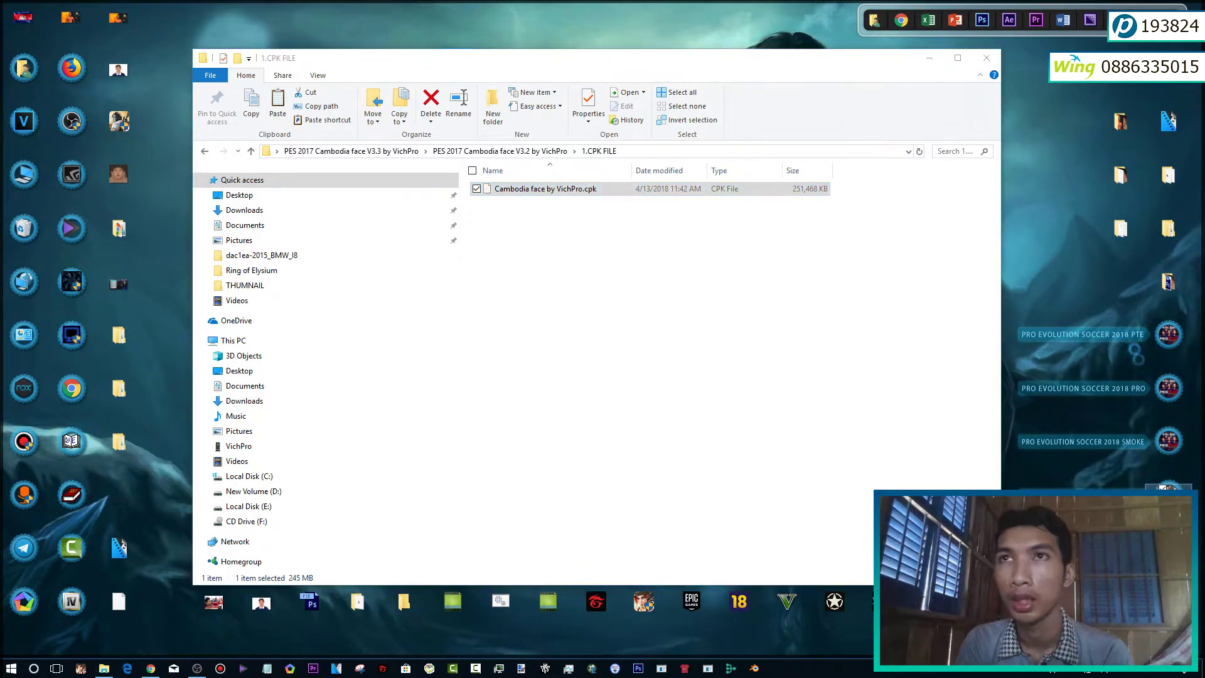
- Paste the copied CPK file into the download folder of the Pro Evolution Soccer 2017 installation, then close the game's folder window
right_click(1167, 495)
left_click(1066, 247)
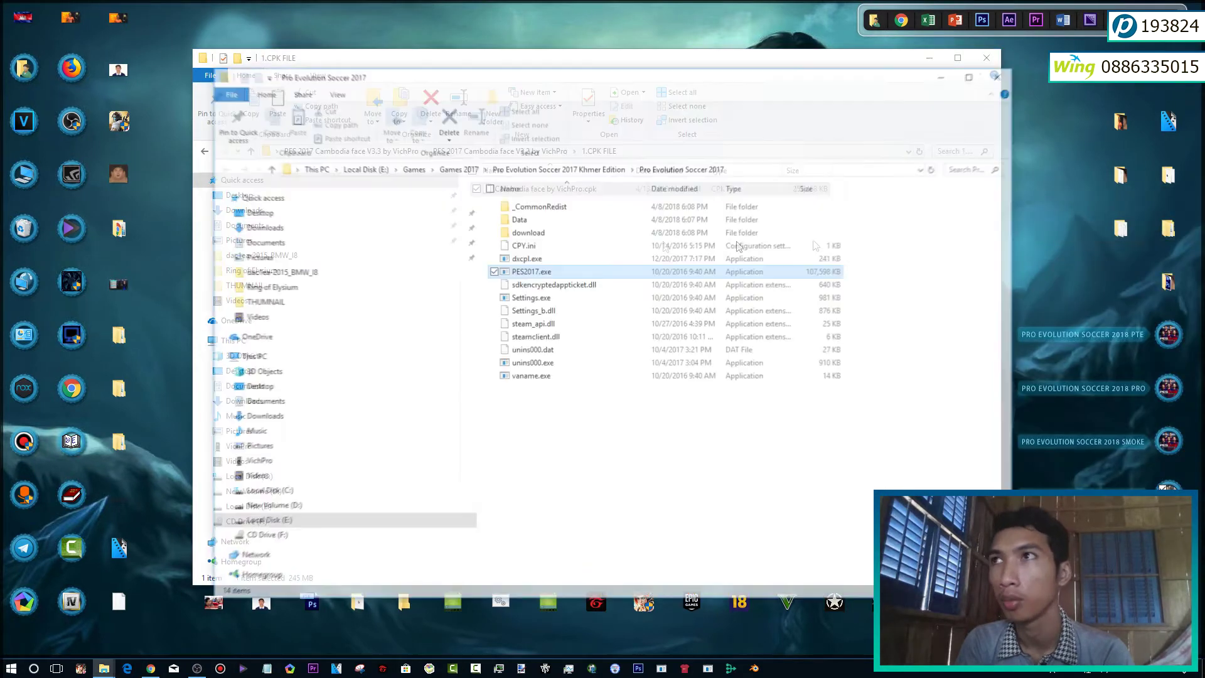
double_click(537, 235)
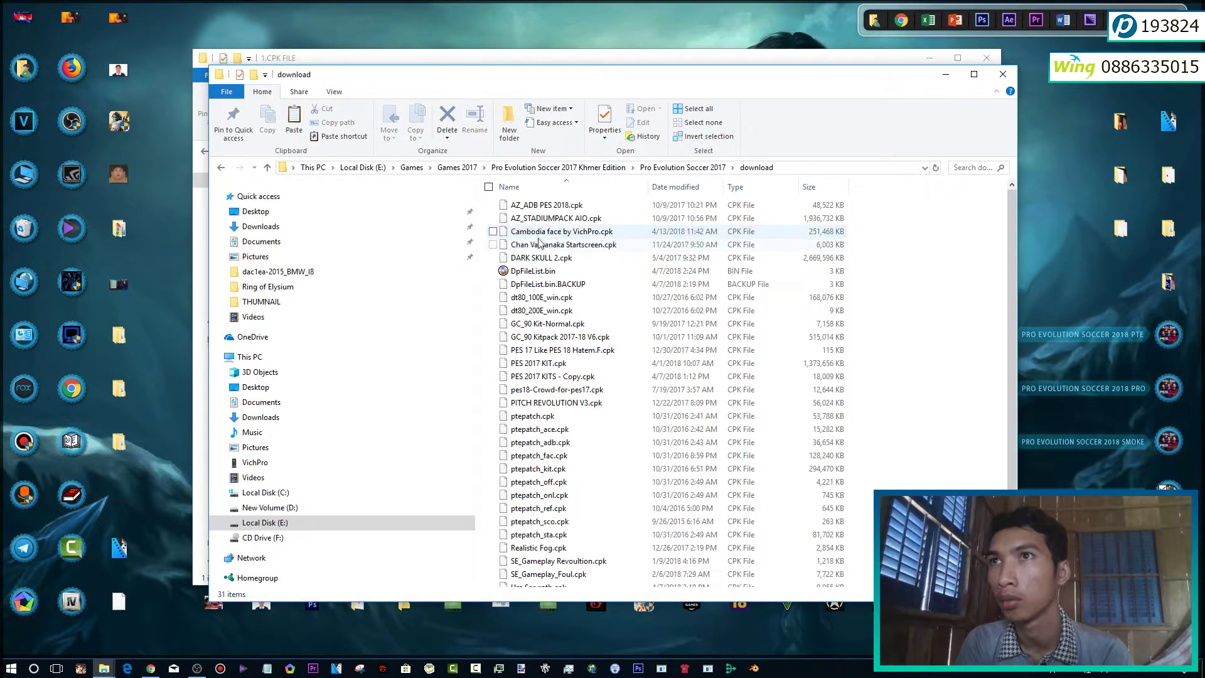
right_click(919, 270)
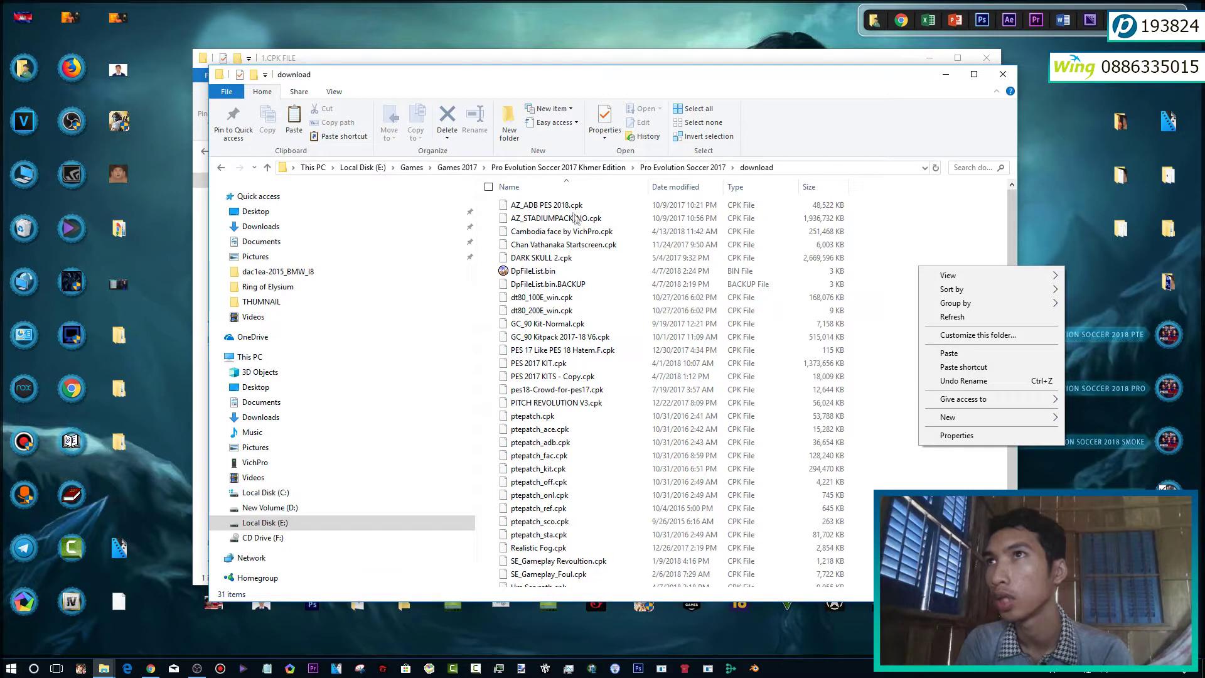
left_click(926, 352)
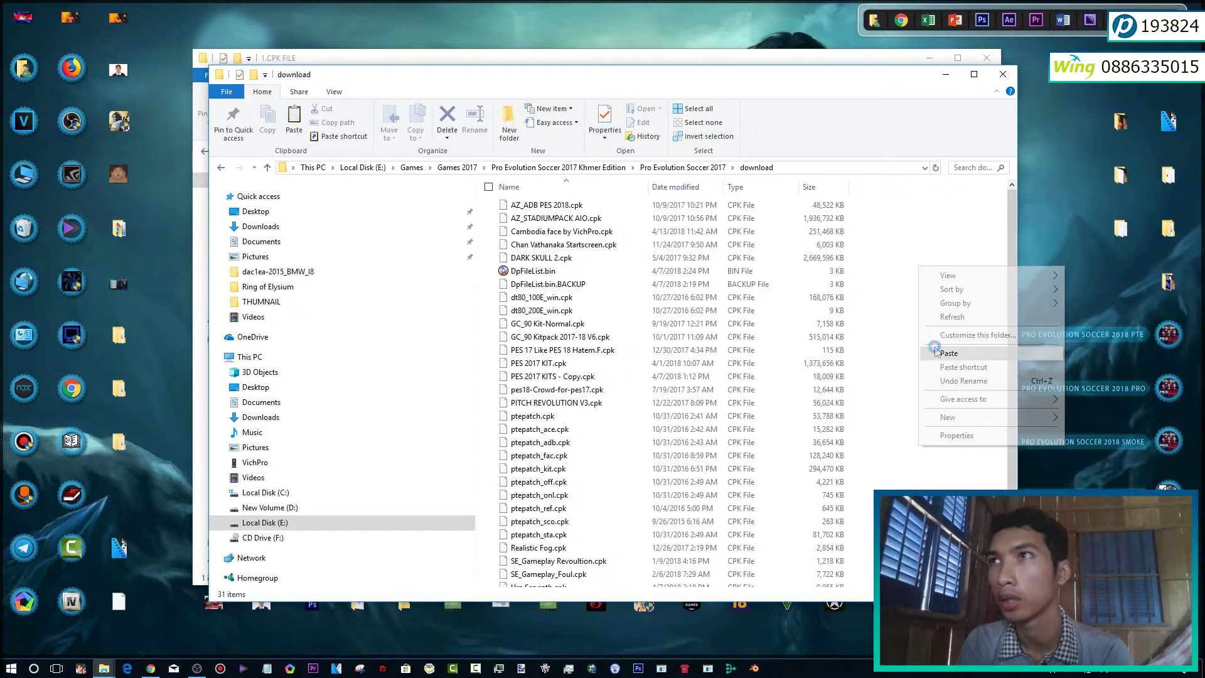
left_click(577, 248)
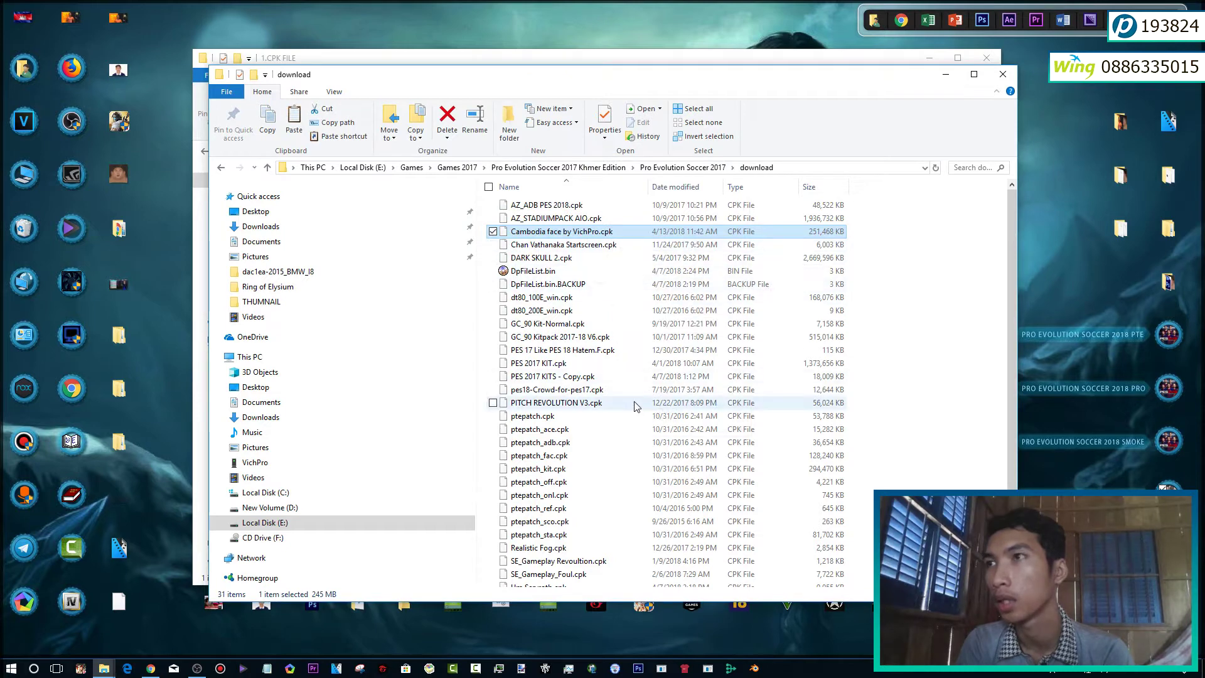
scroll(635, 406, "down", 1)
scroll(635, 406, "up", 1)
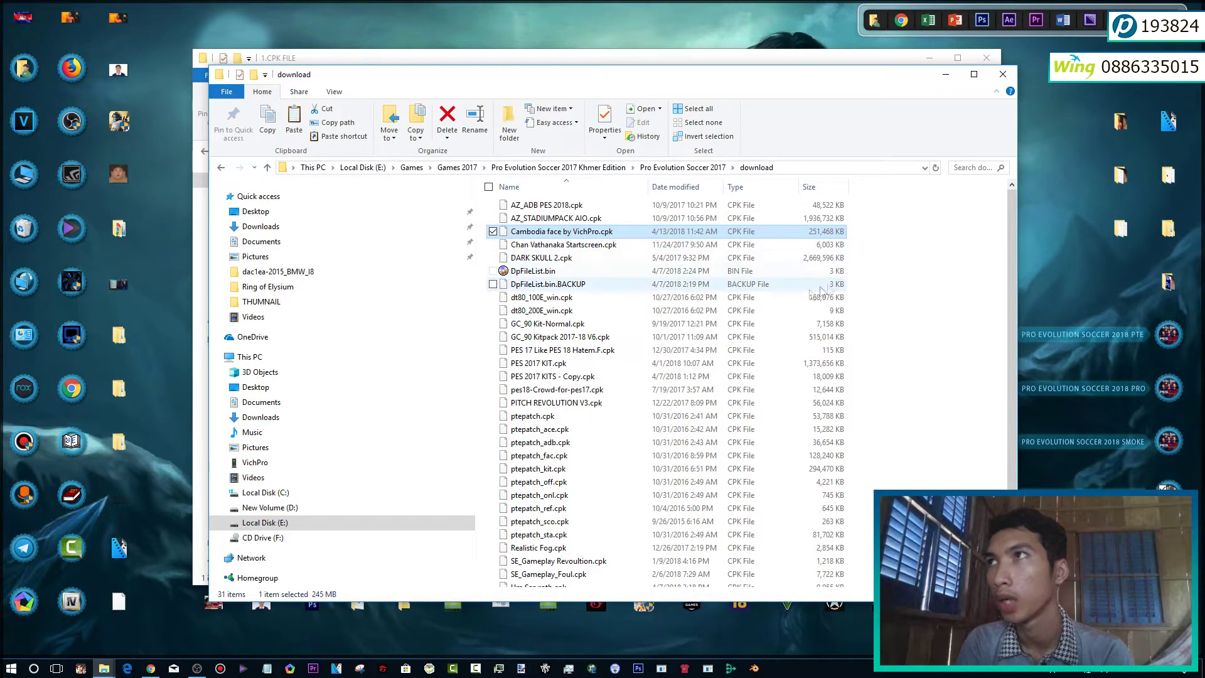
left_click(227, 174)
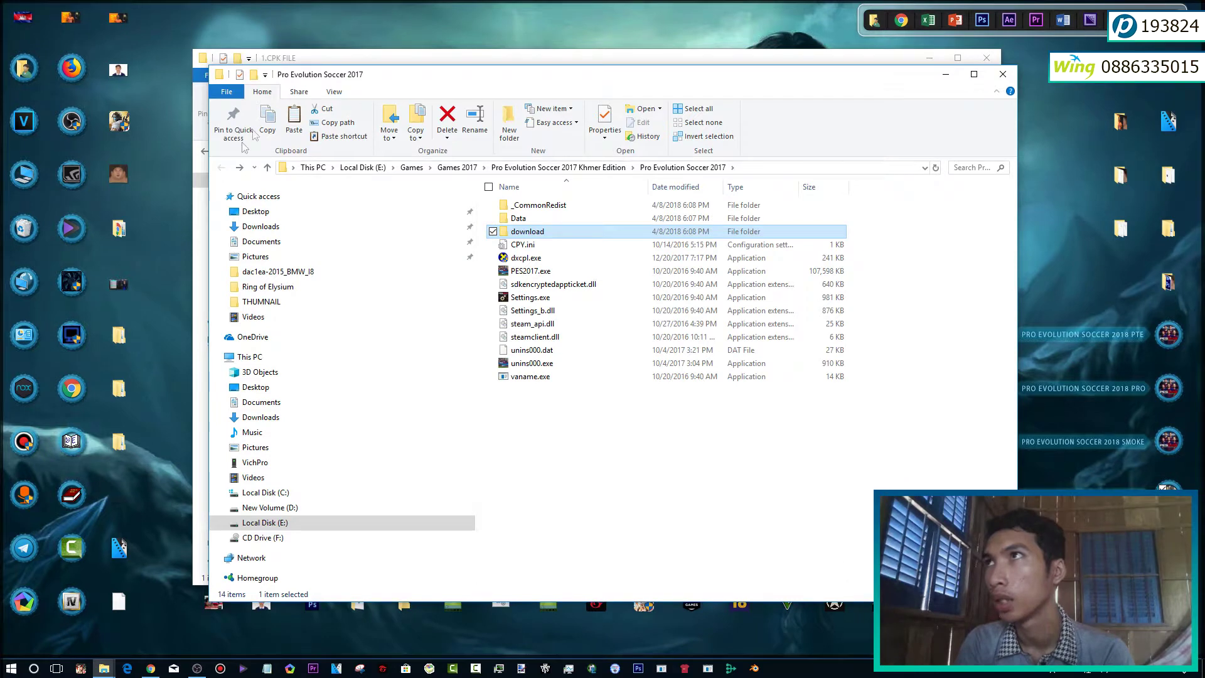
left_click(395, 58)
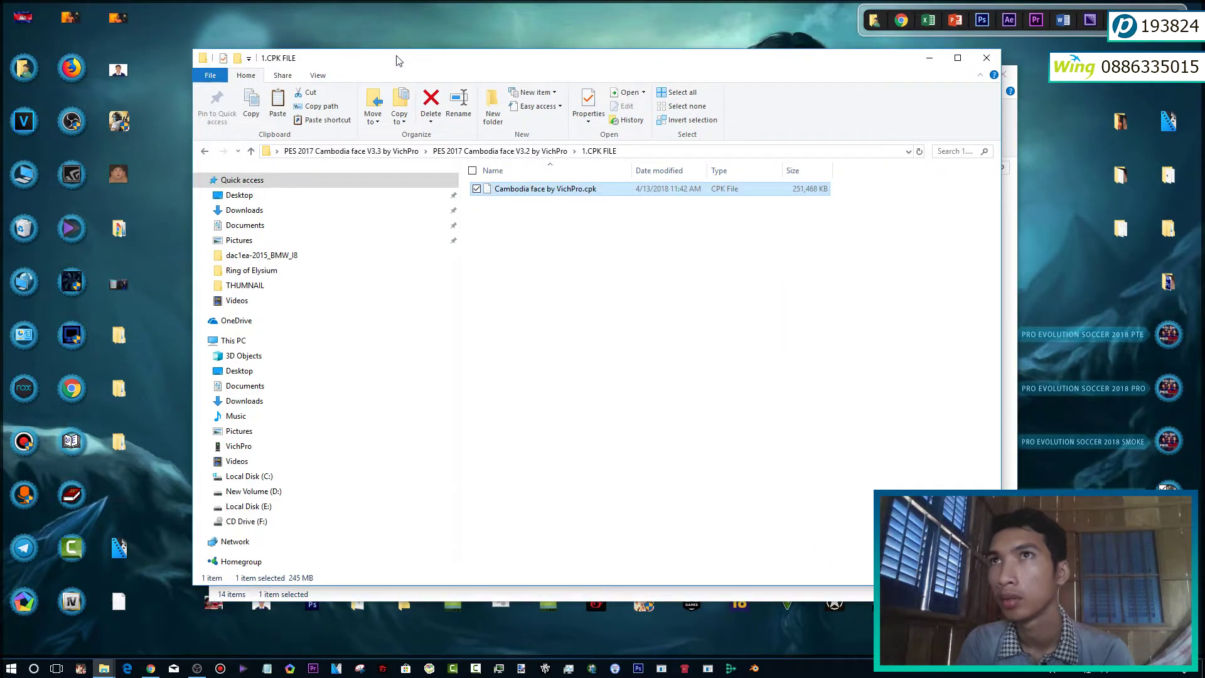
left_click(1017, 208)
left_click(1004, 74)
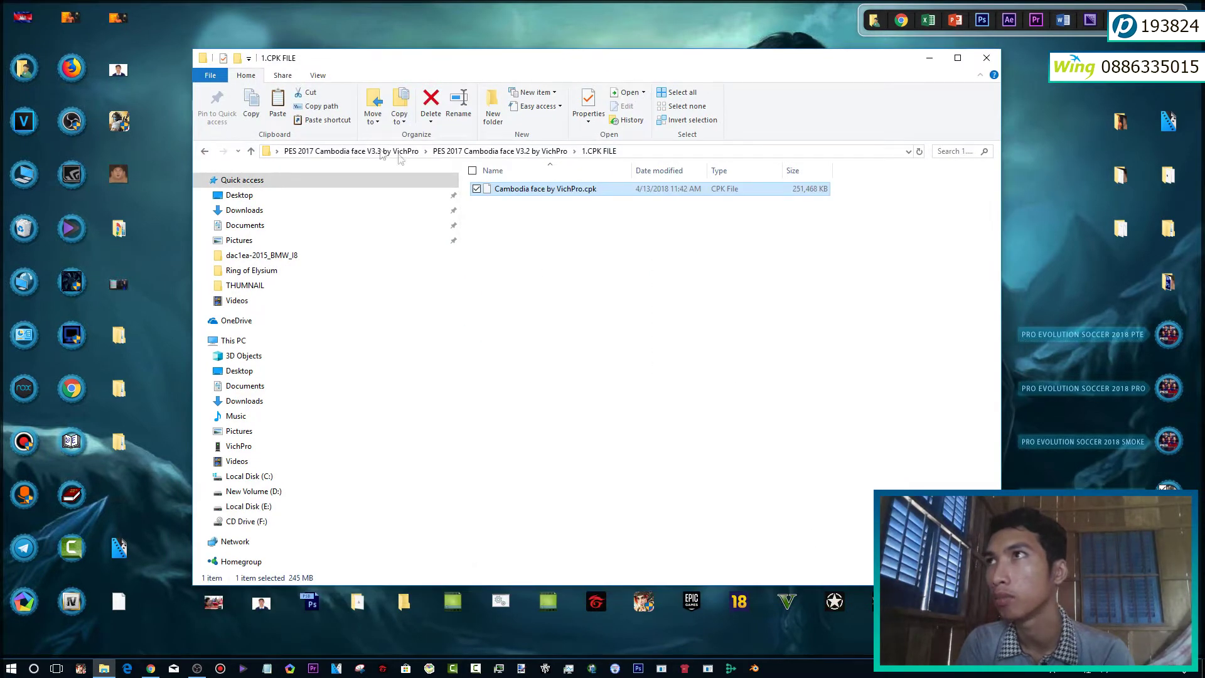
- Copy the EDIT00000000 file from the 2.Option FIle folder of the extracted patch
left_click(495, 151)
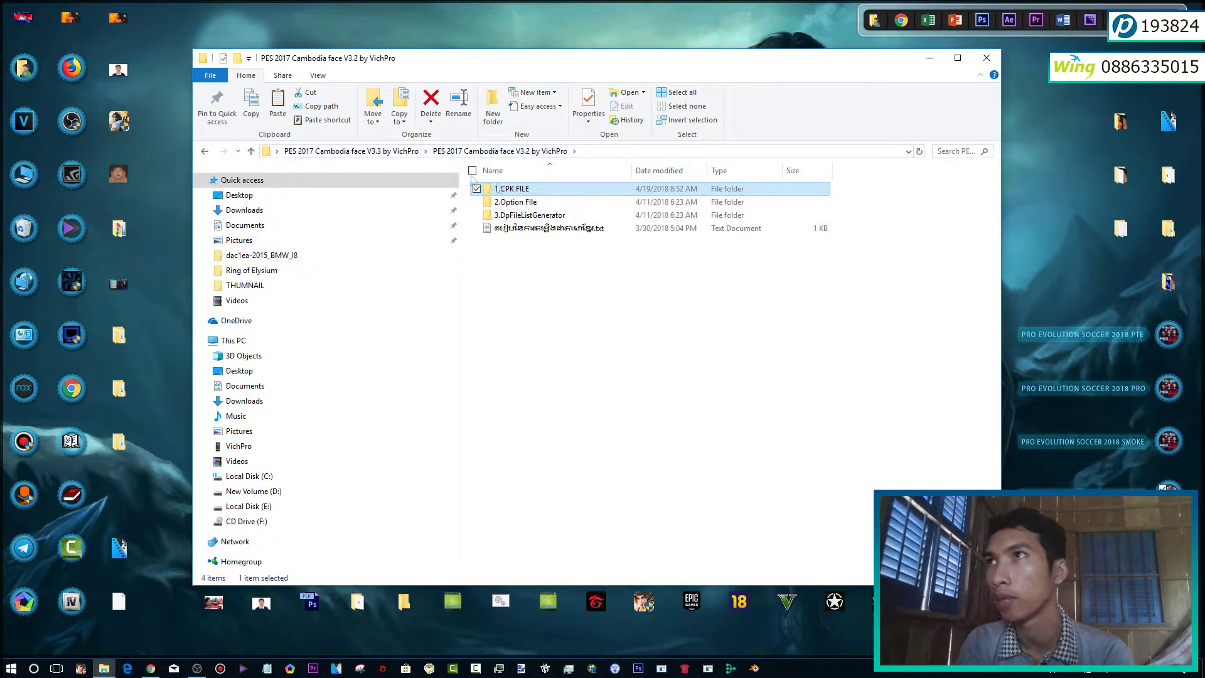
double_click(540, 202)
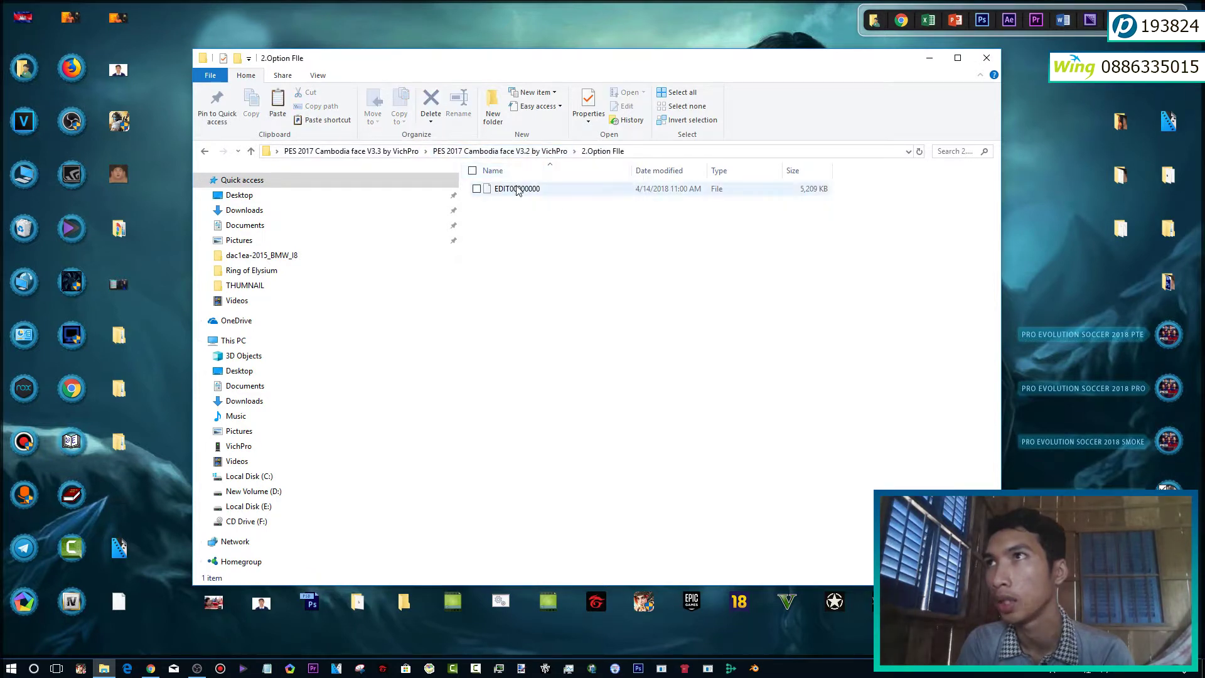
left_click(518, 189)
right_click(517, 189)
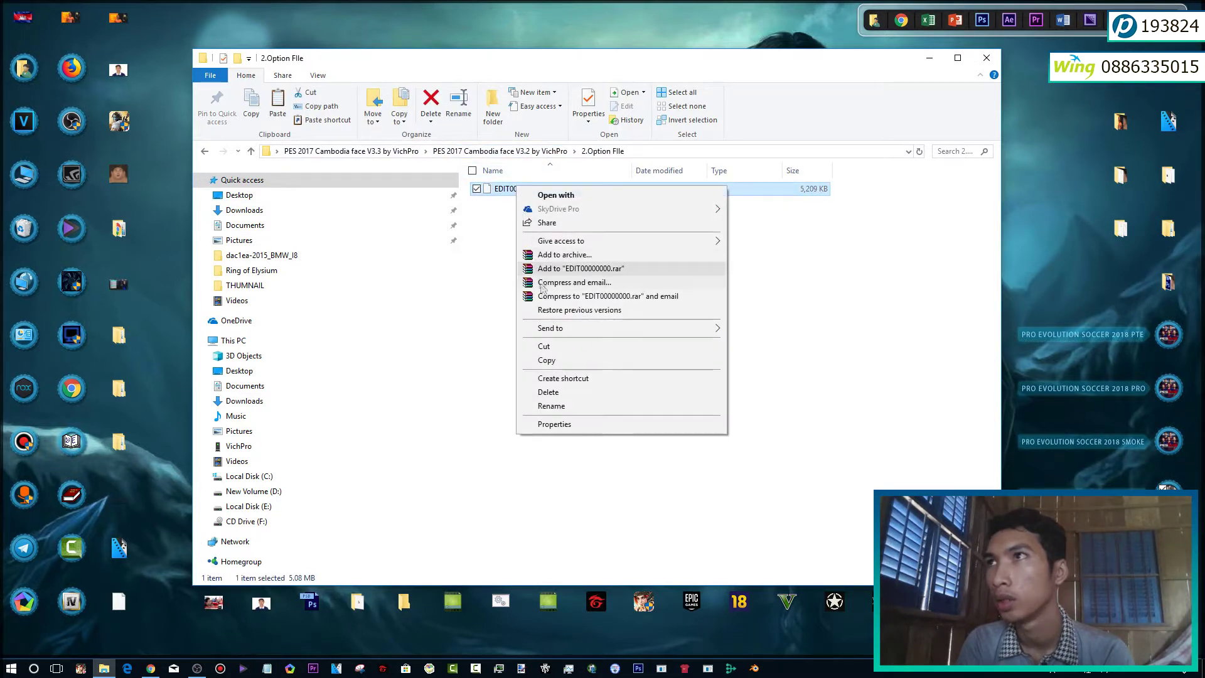
left_click(550, 361)
- Paste EDIT00000000 into Documents > KONAMI > Pro Evolution Soccer 2017 > save, replacing the existing file
left_click(335, 386)
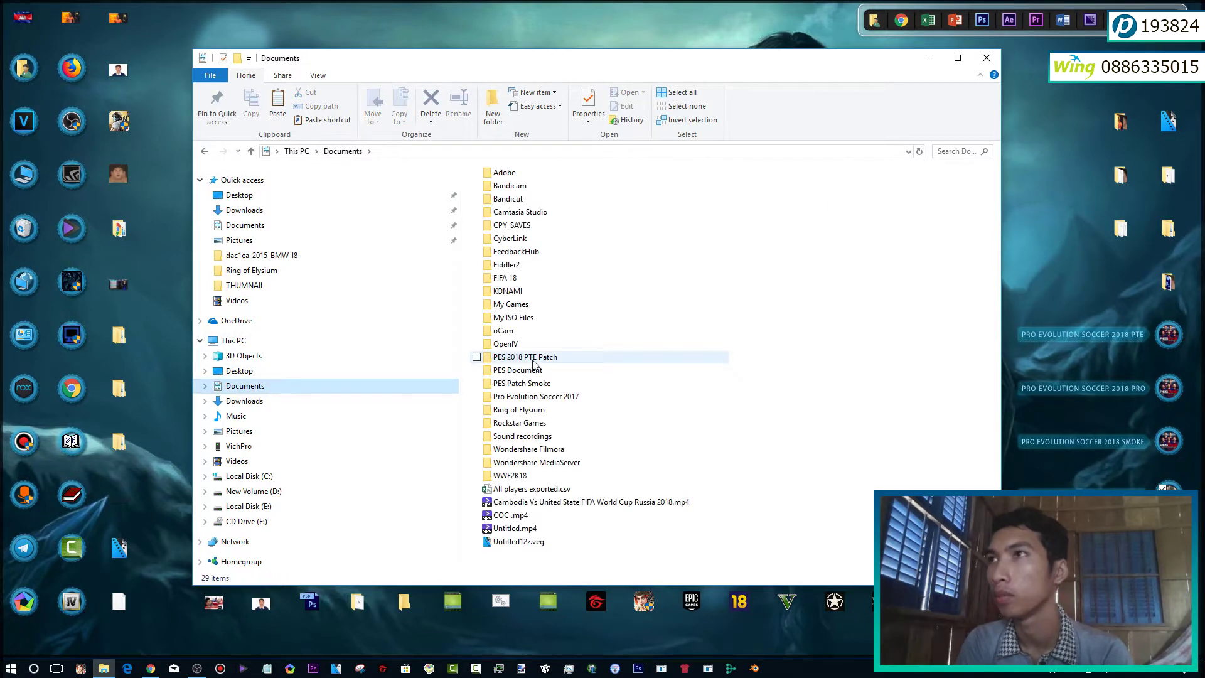
double_click(527, 291)
double_click(533, 201)
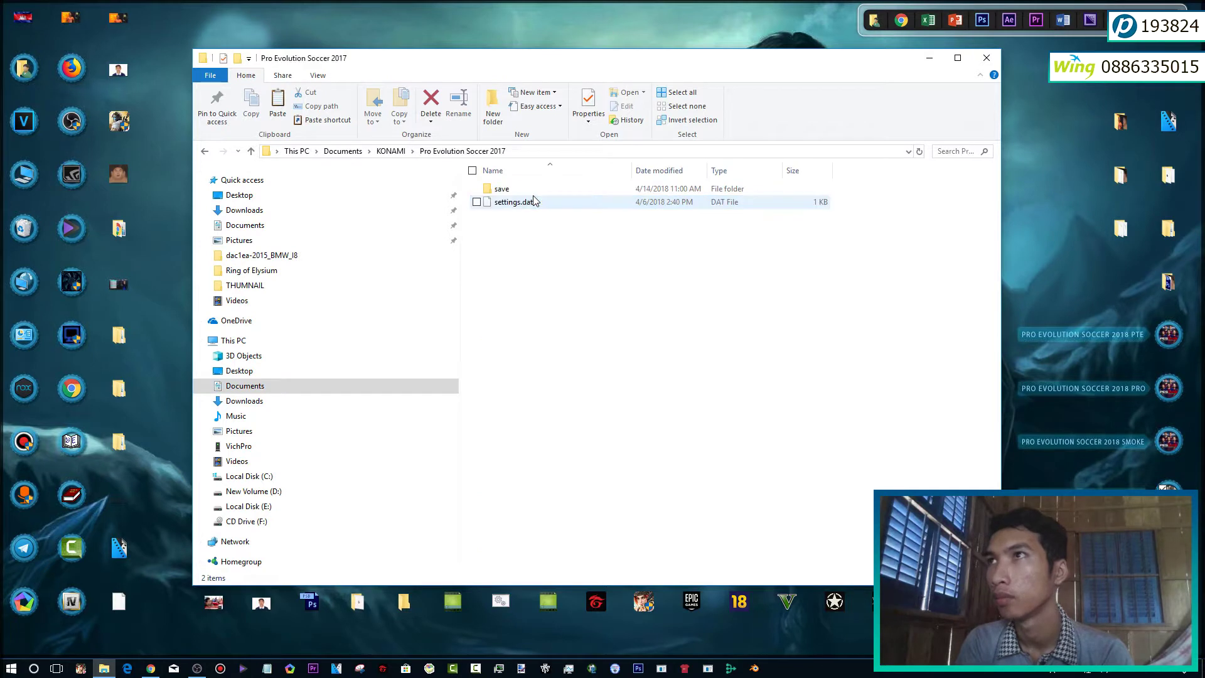
double_click(512, 188)
right_click(563, 300)
left_click(592, 384)
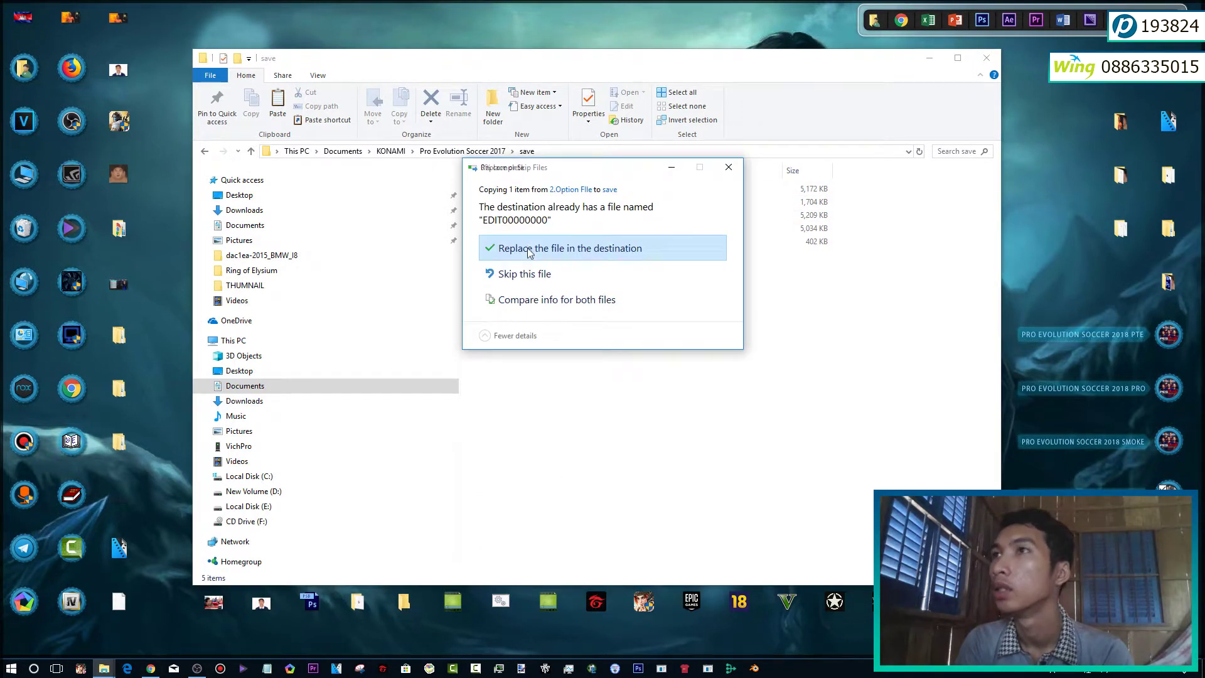
left_click(527, 248)
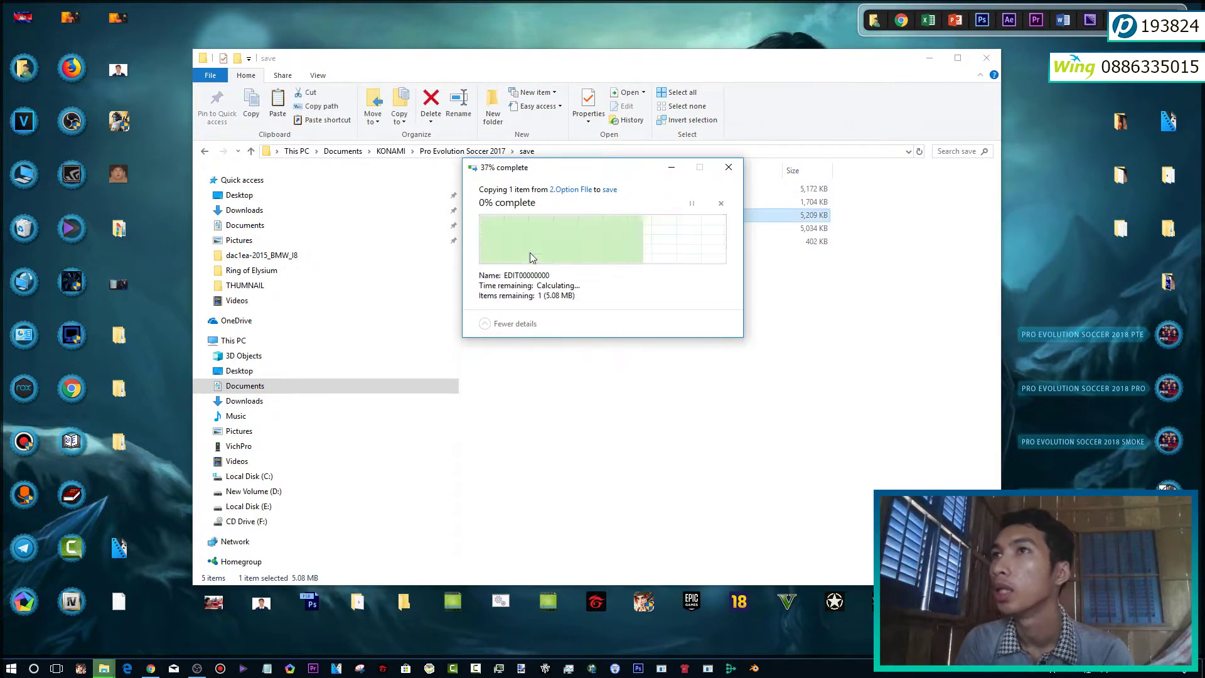
- Return to the extracted patch files and open the PES 2017 - DpFileList Generator folder inside 3.DpFileListGenerator
left_click(203, 153)
left_click(204, 153)
left_click(204, 153)
left_click(204, 153)
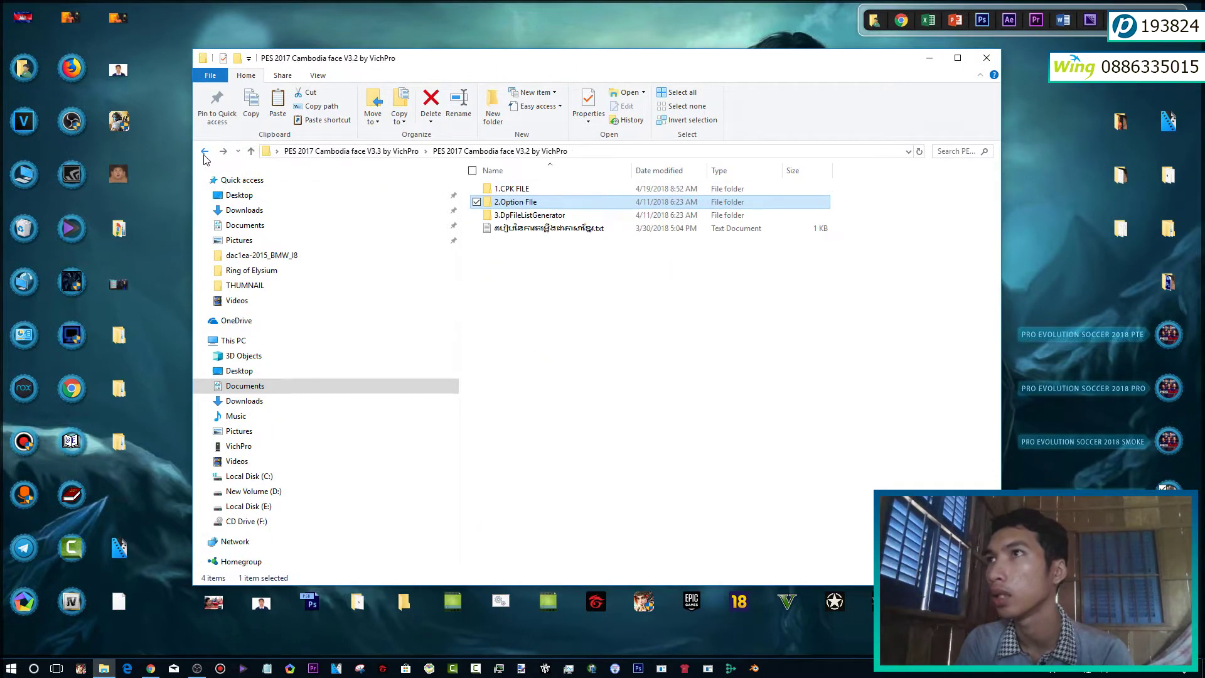
double_click(514, 215)
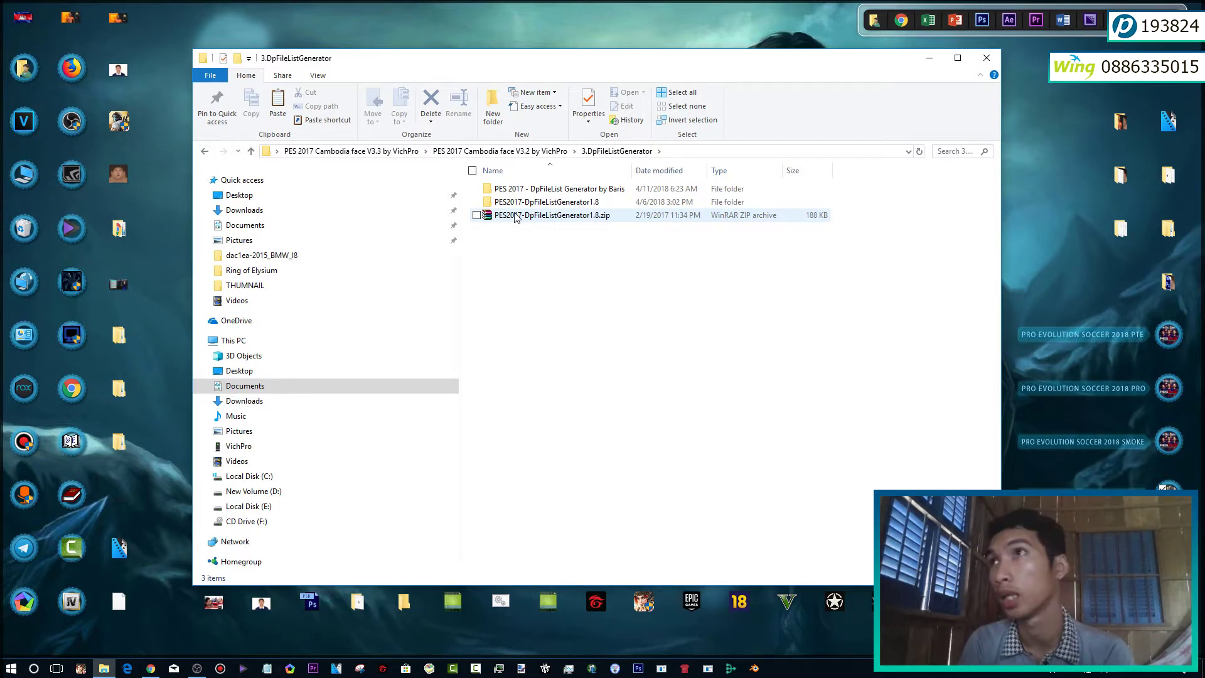
left_click(532, 220)
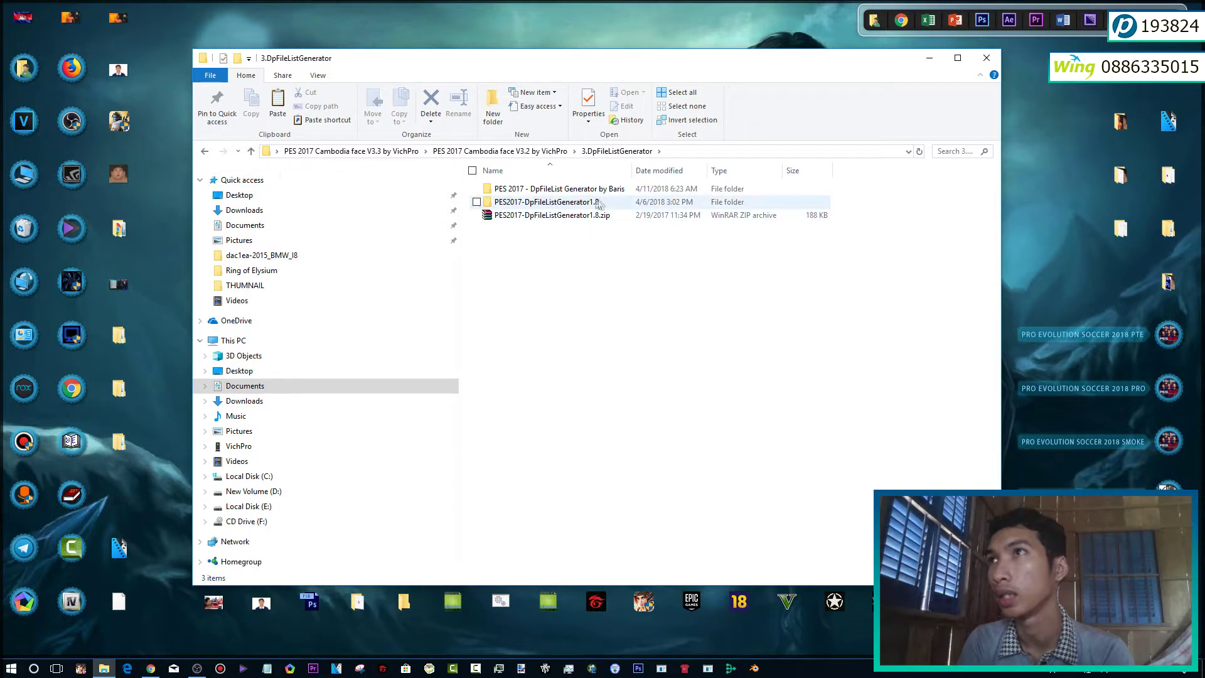
double_click(571, 189)
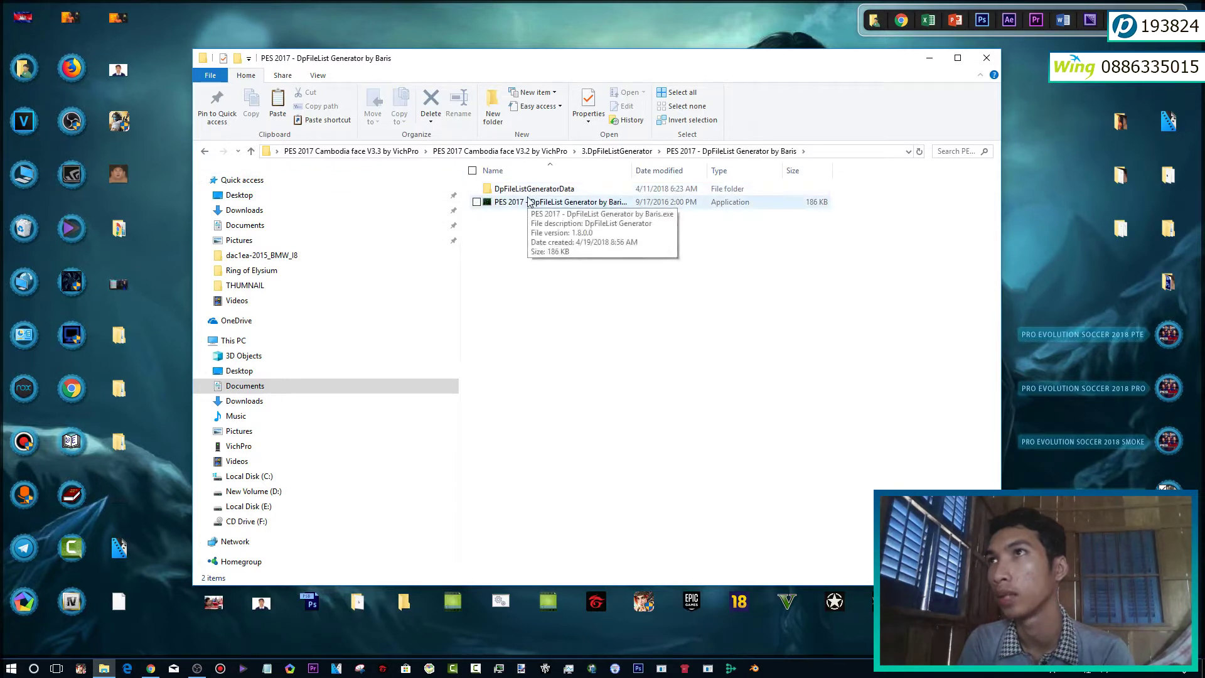
- Run PES 2017 - DpFileList Generator by Baris.exe as administrator
left_click(518, 203)
right_click(518, 205)
left_click(524, 219)
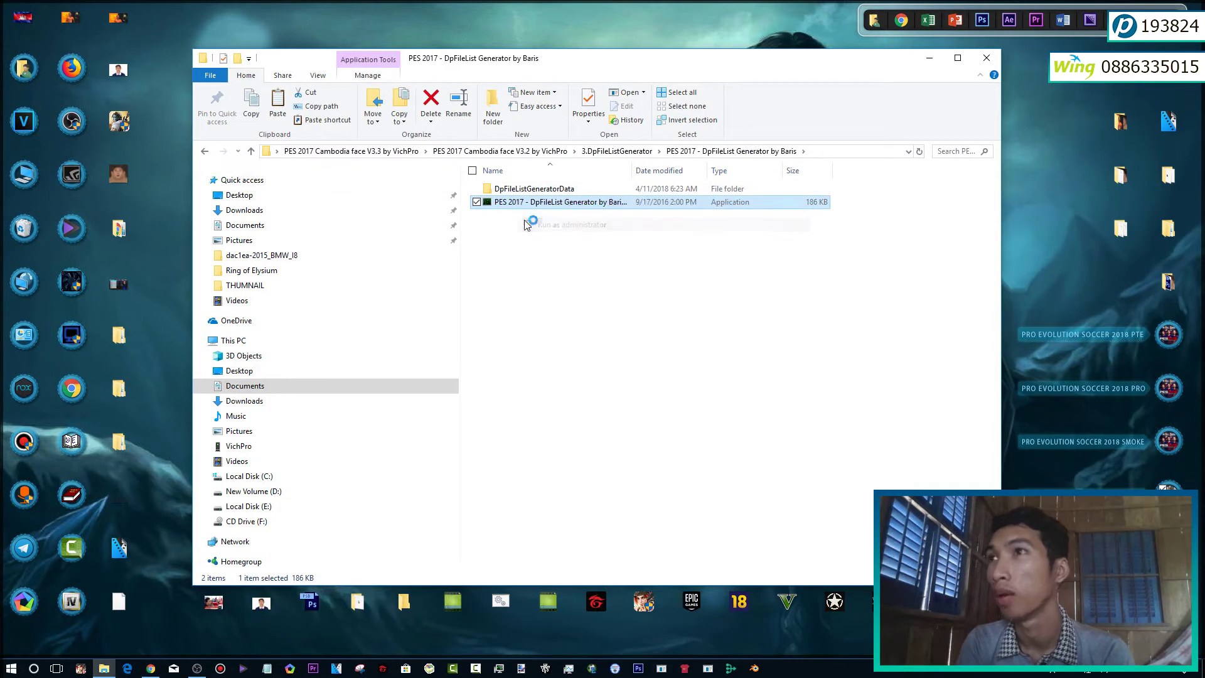
left_click(698, 388)
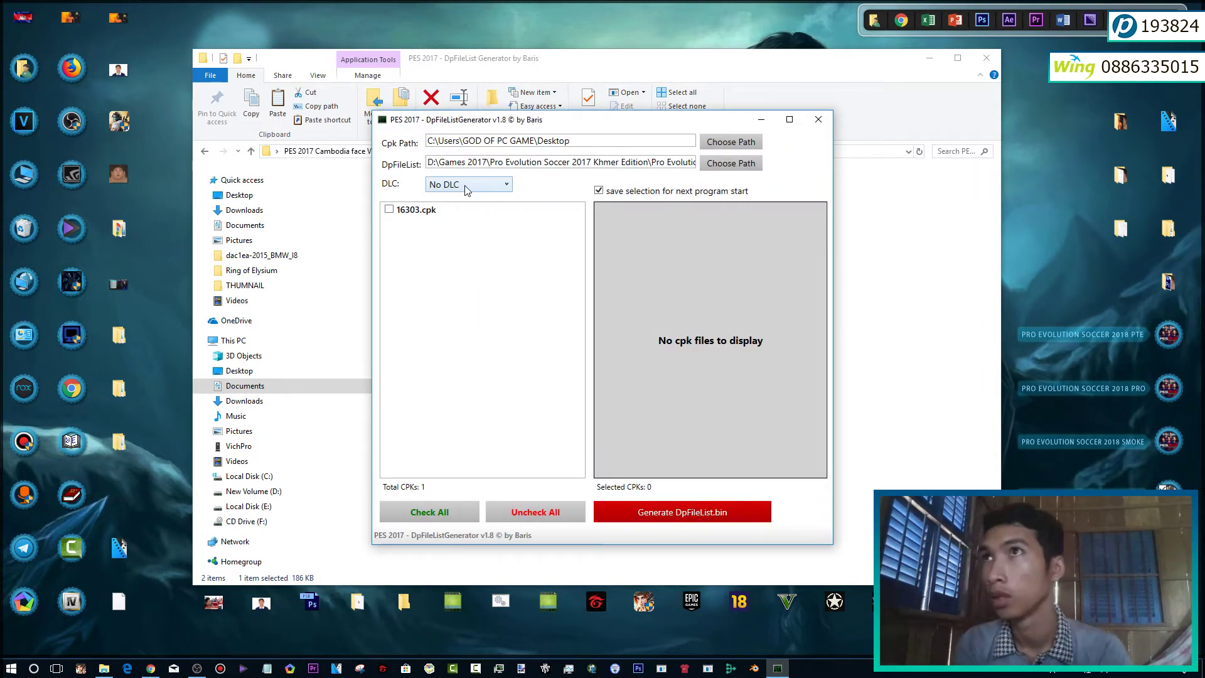
- Browse for the Cpk Path folder and expand Local Disk (E:) > Games > Games 2017
left_click(721, 142)
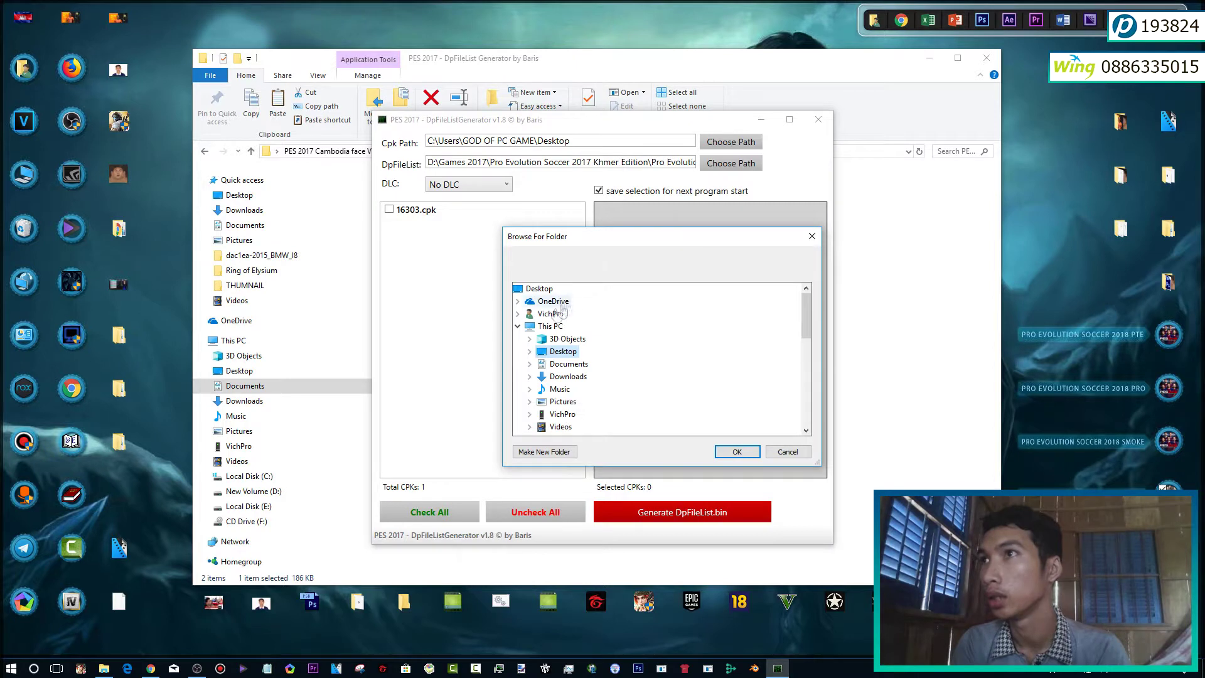
left_click(519, 327)
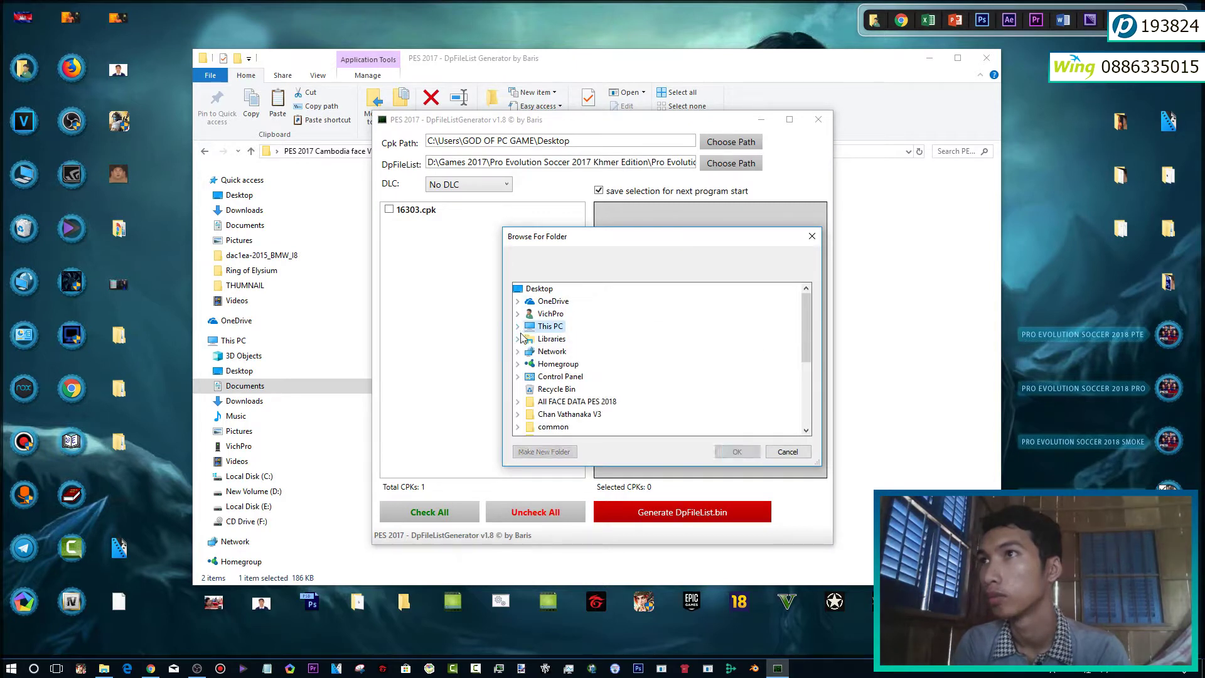
left_click(518, 327)
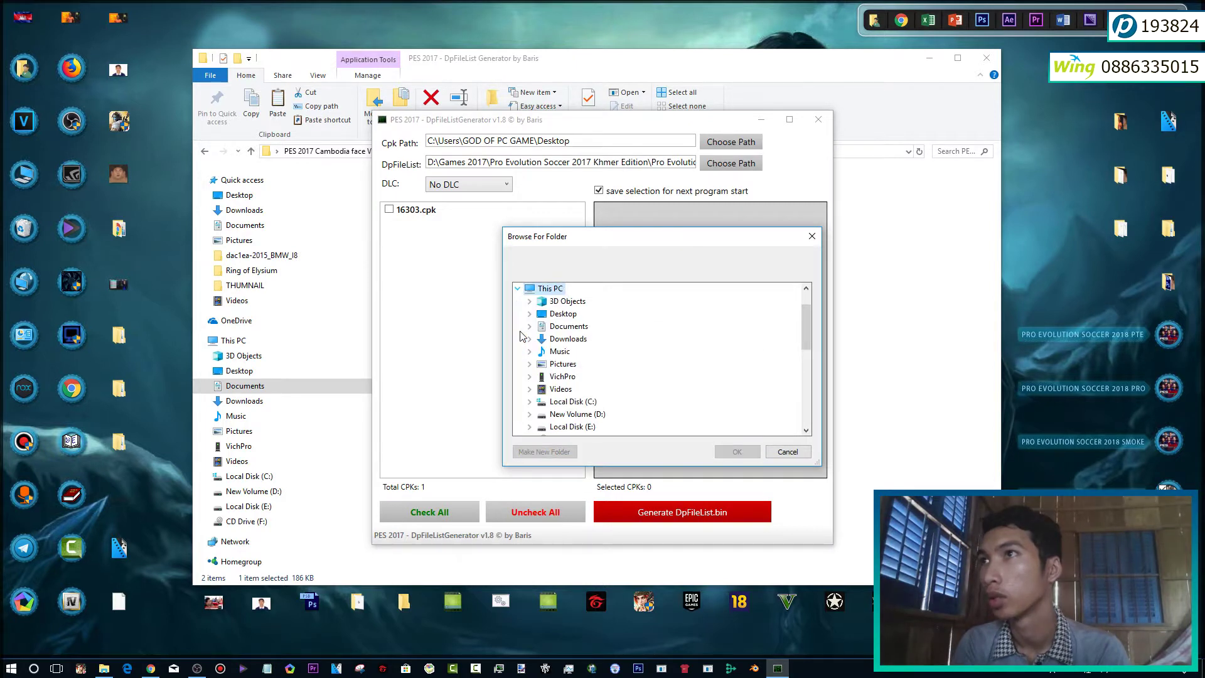
left_click(530, 414)
scroll(533, 414, "down", 2)
scroll(533, 410, "up", 2)
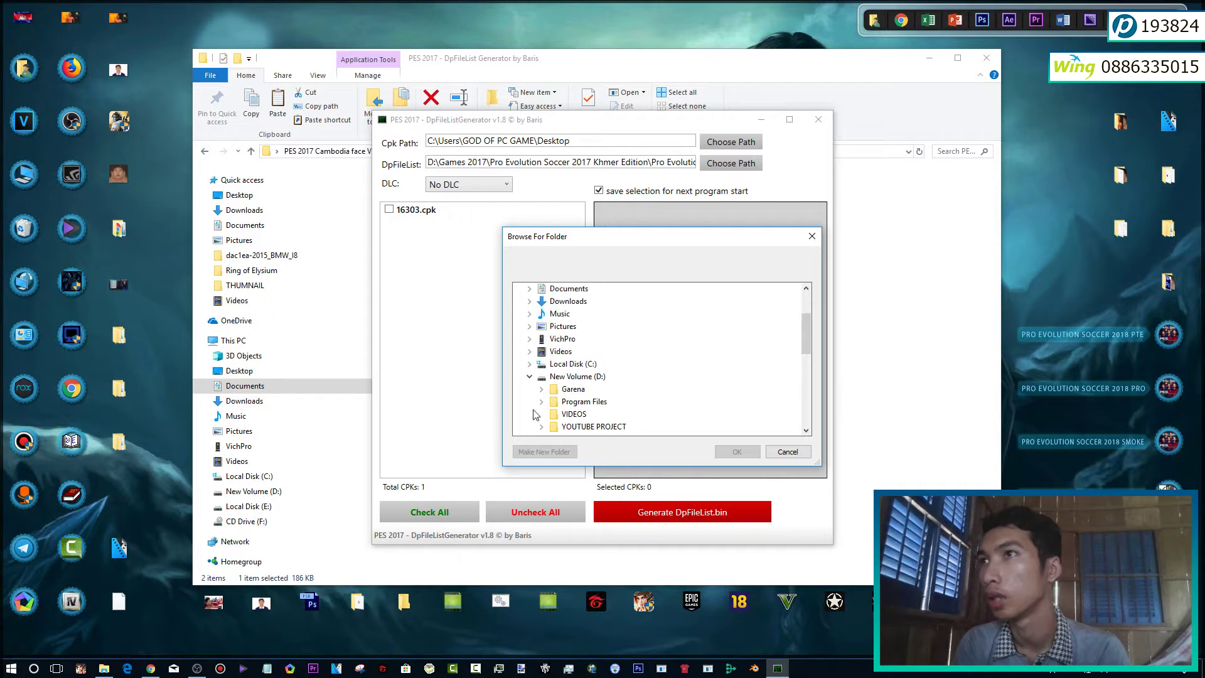
left_click(530, 376)
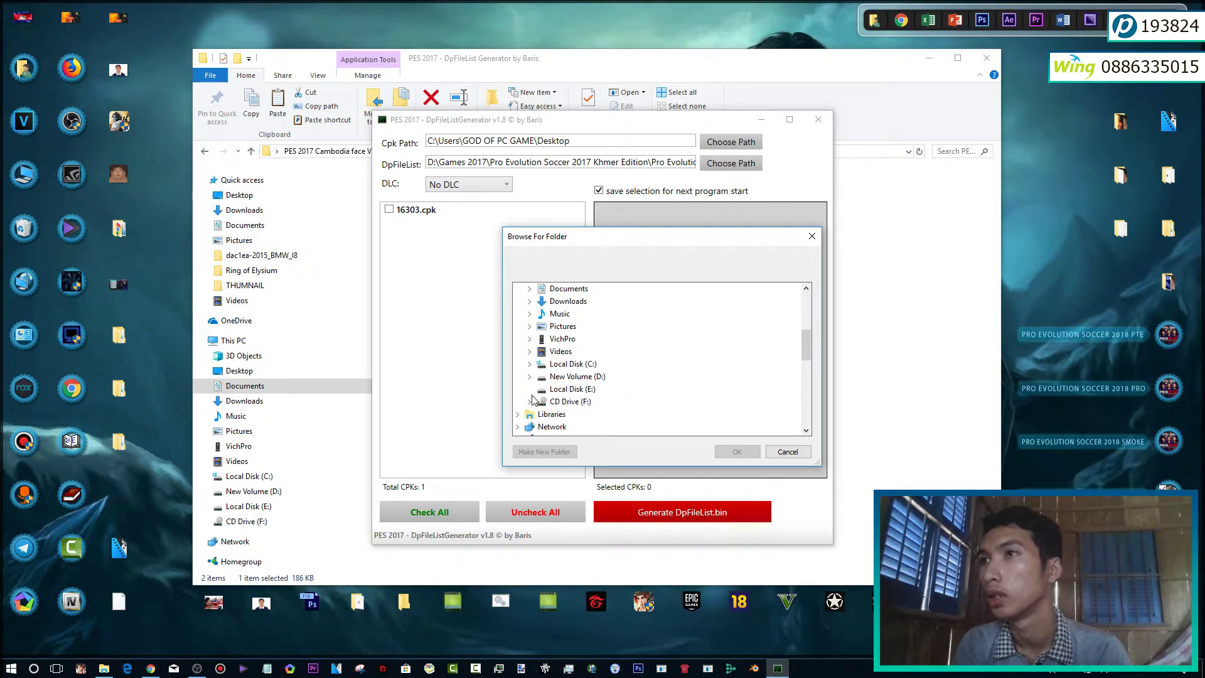
left_click(529, 388)
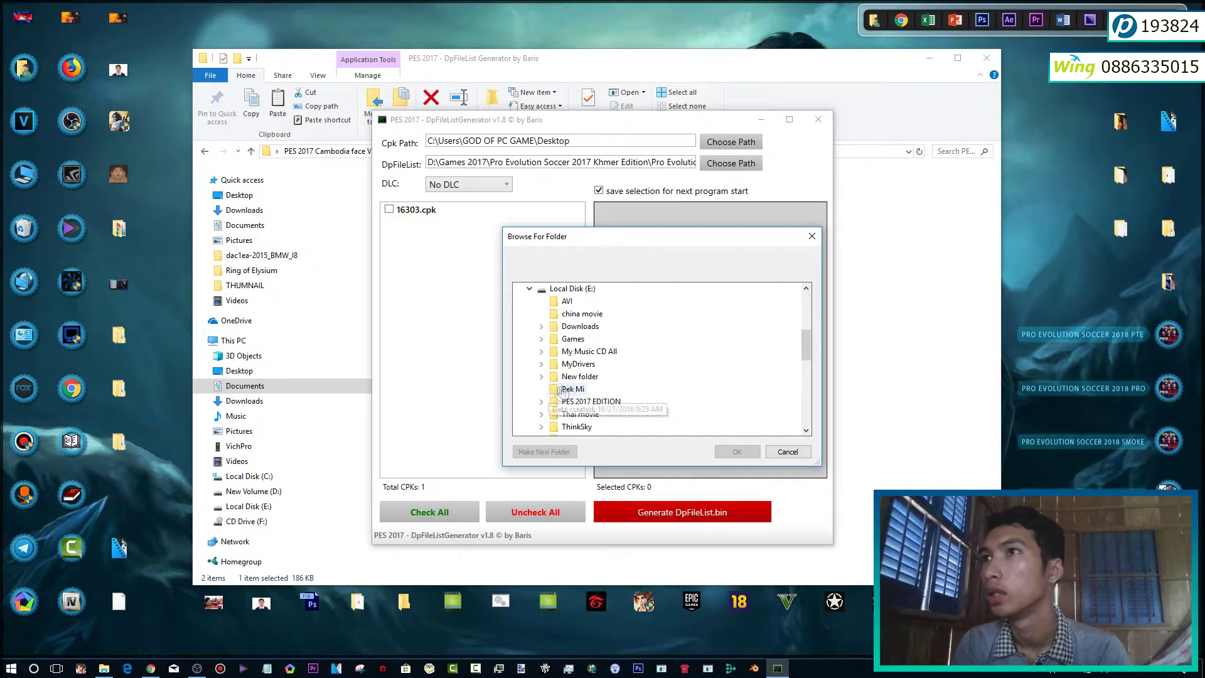
left_click(541, 339)
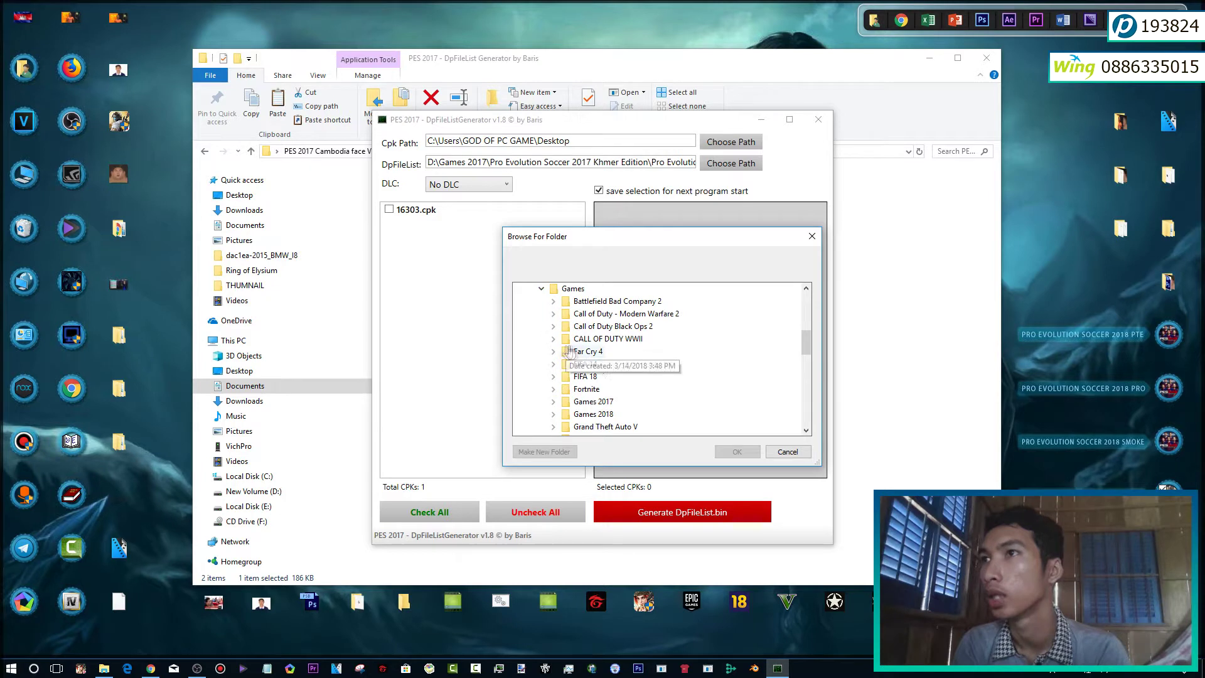
left_click(552, 401)
scroll(603, 389, "down", 1)
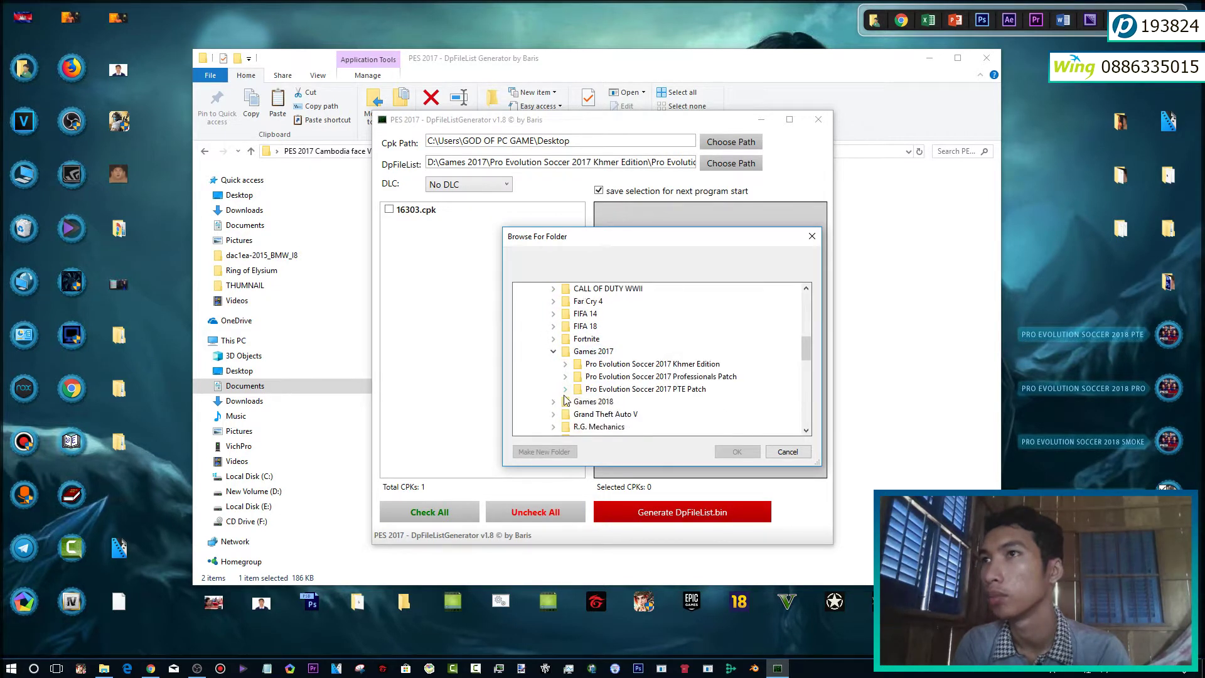
- Set the Cpk Path to the download folder in Pro Evolution Soccer 2017 Khmer Edition > Pro Evolution Soccer 2017
left_click(652, 365)
left_click(564, 427)
scroll(632, 367, "down", 2)
left_click(628, 327)
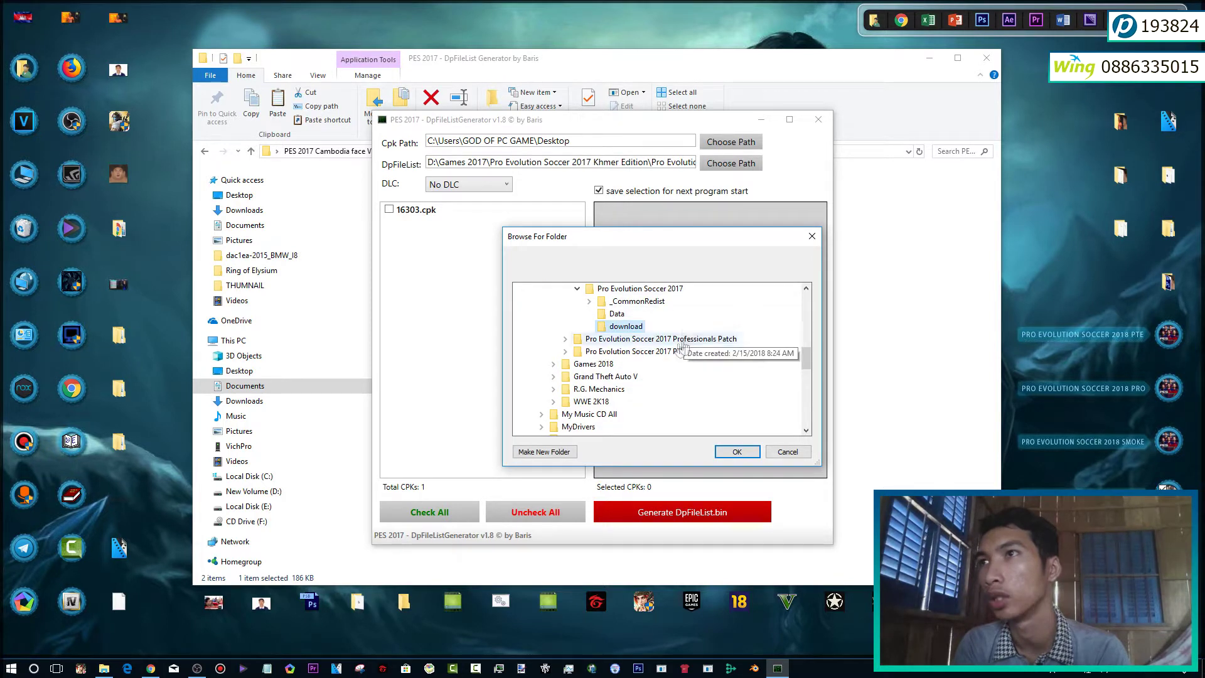
double_click(557, 366)
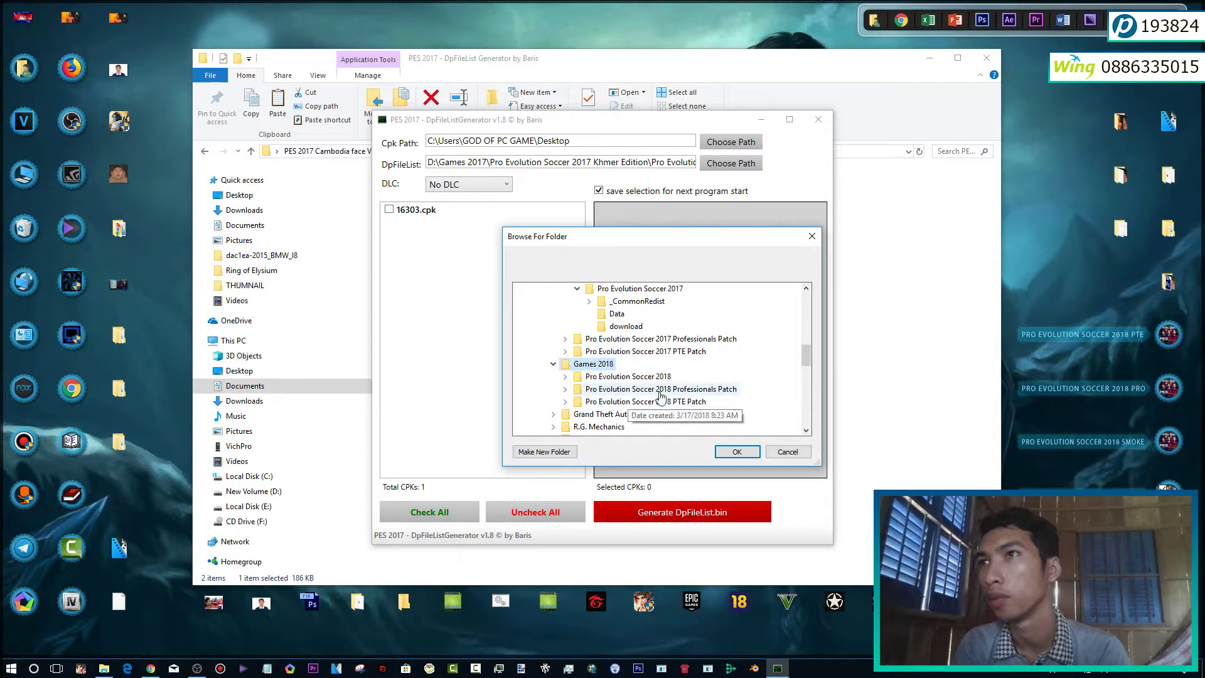
left_click(633, 327)
scroll(650, 330, "up", 1)
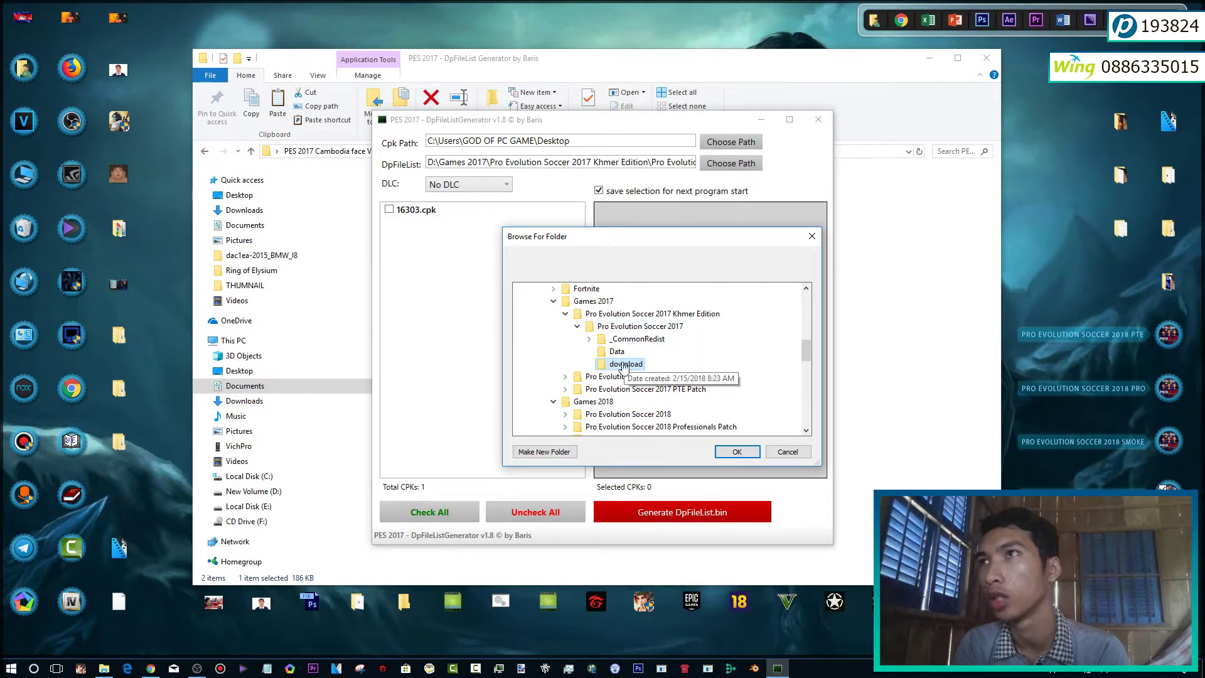
left_click(747, 451)
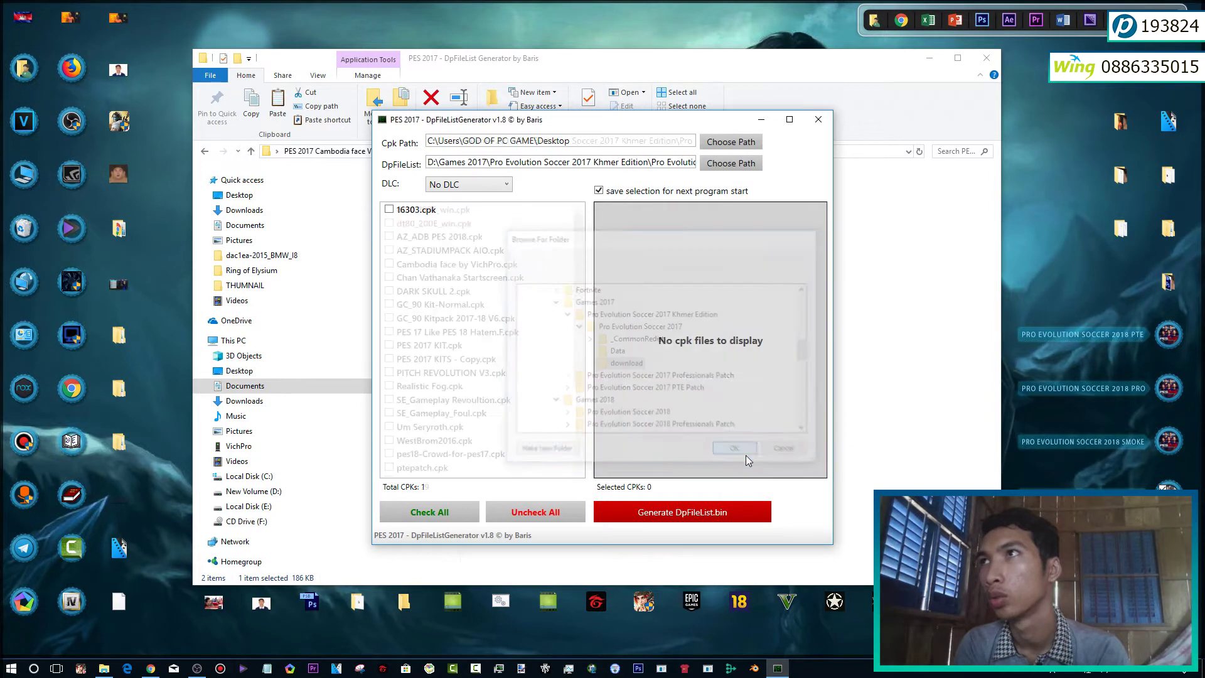
scroll(520, 311, "down", 3)
scroll(519, 310, "up", 3)
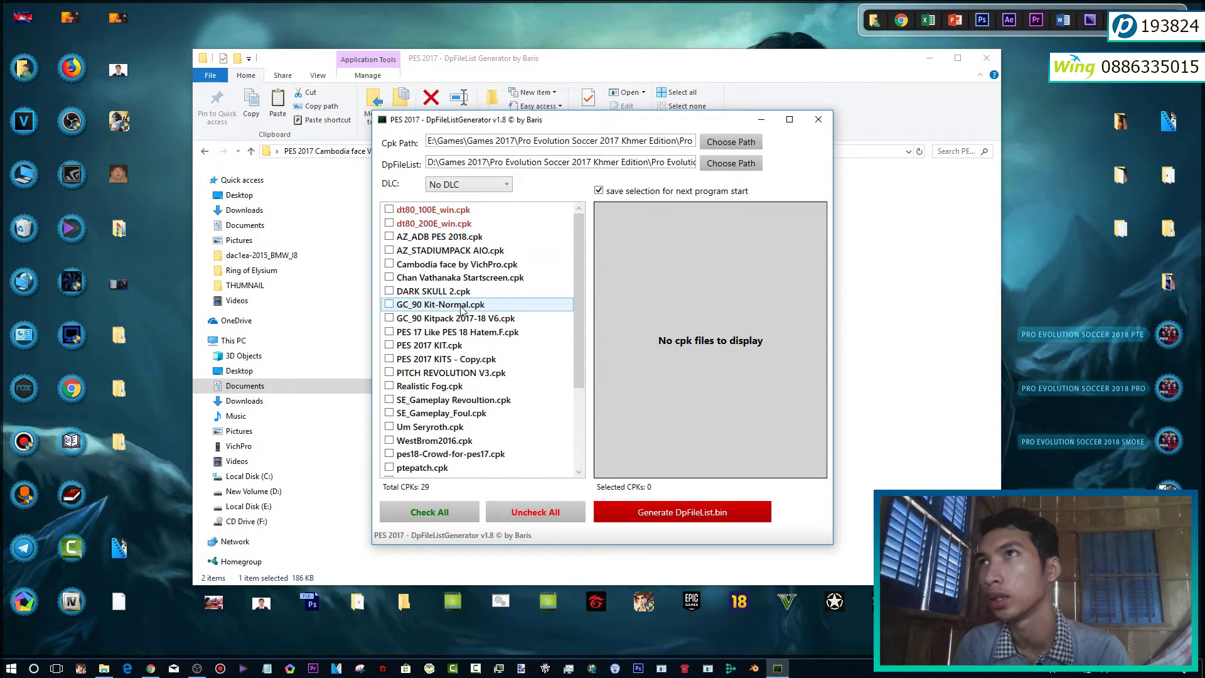
- Set the DpFileList path to the bin file in the Khmer Edition's download folder under E: > Games > Games 2017
left_click(738, 170)
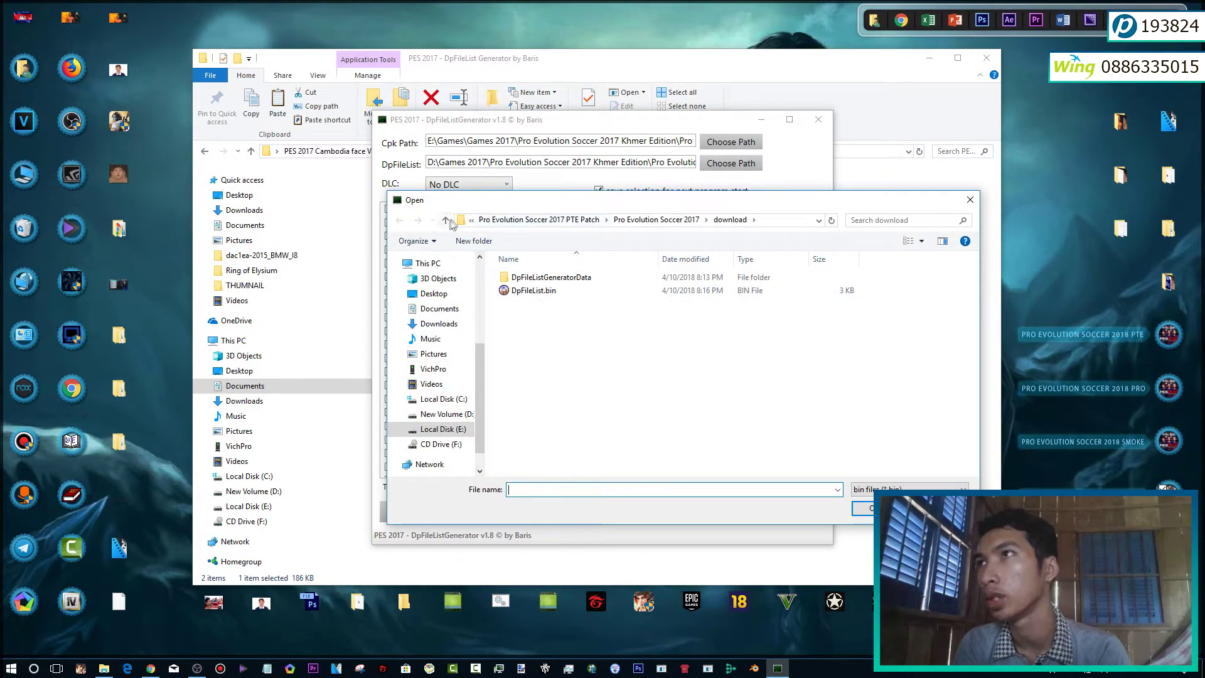
left_click(439, 266)
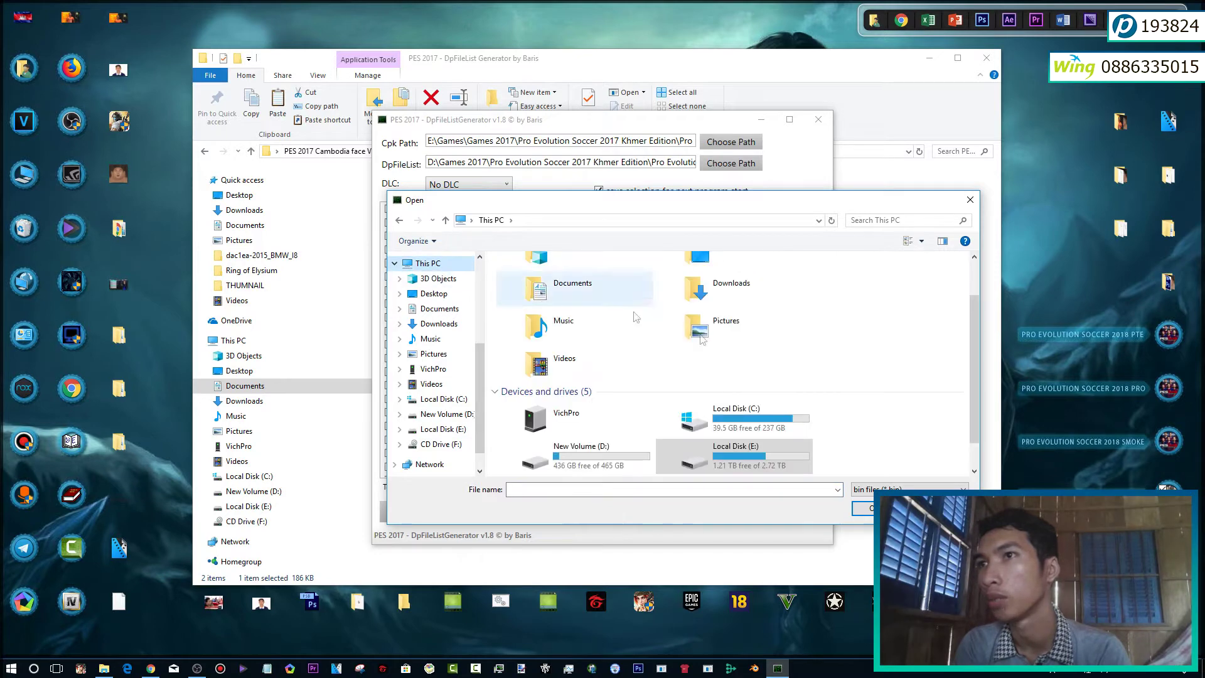
scroll(723, 448, "down", 1)
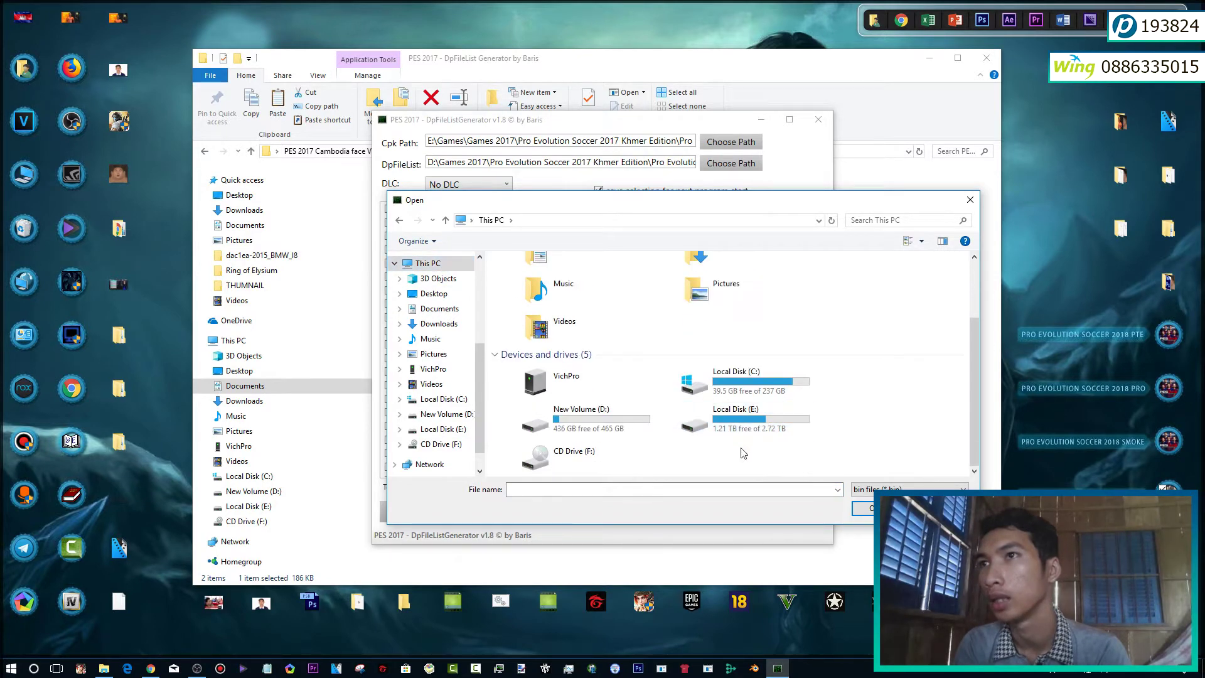
left_click(728, 429)
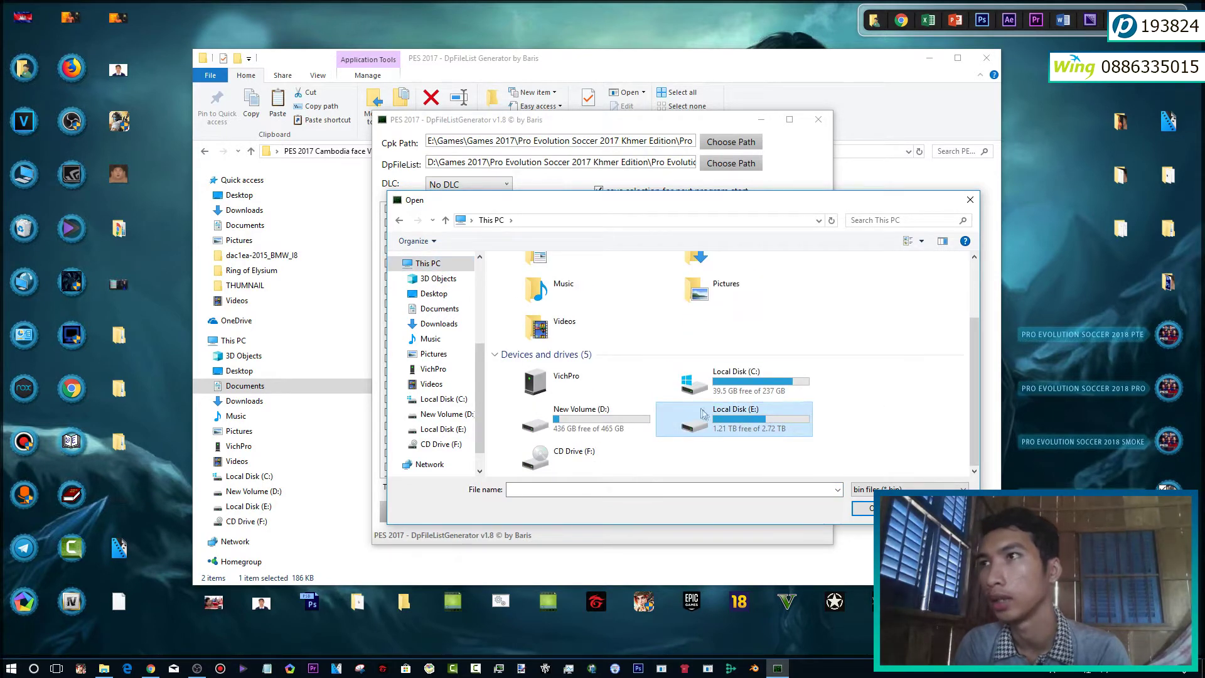
double_click(715, 419)
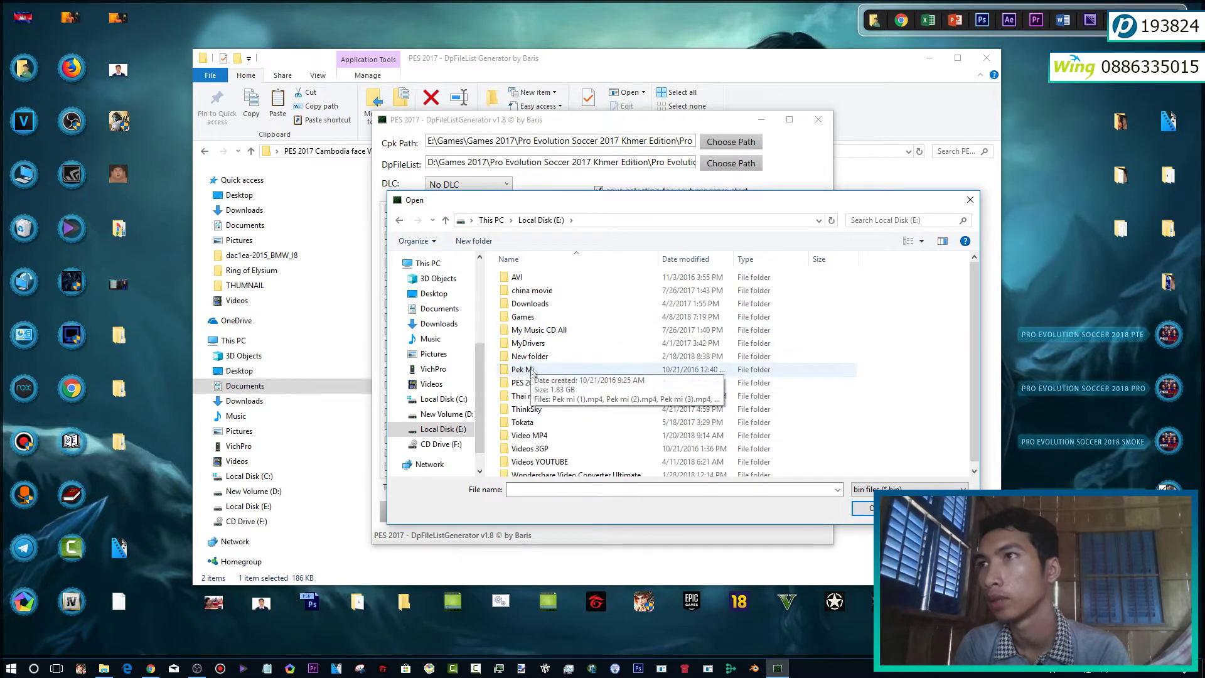
double_click(532, 312)
double_click(531, 382)
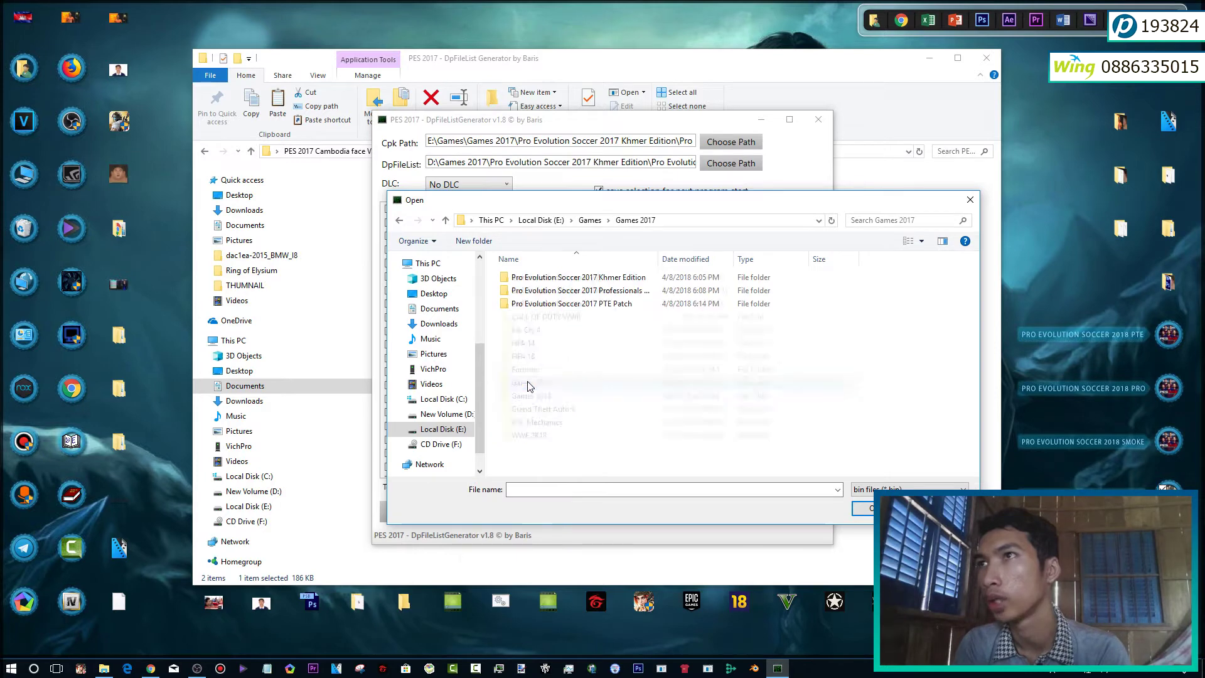
double_click(548, 278)
double_click(540, 278)
double_click(541, 305)
double_click(521, 277)
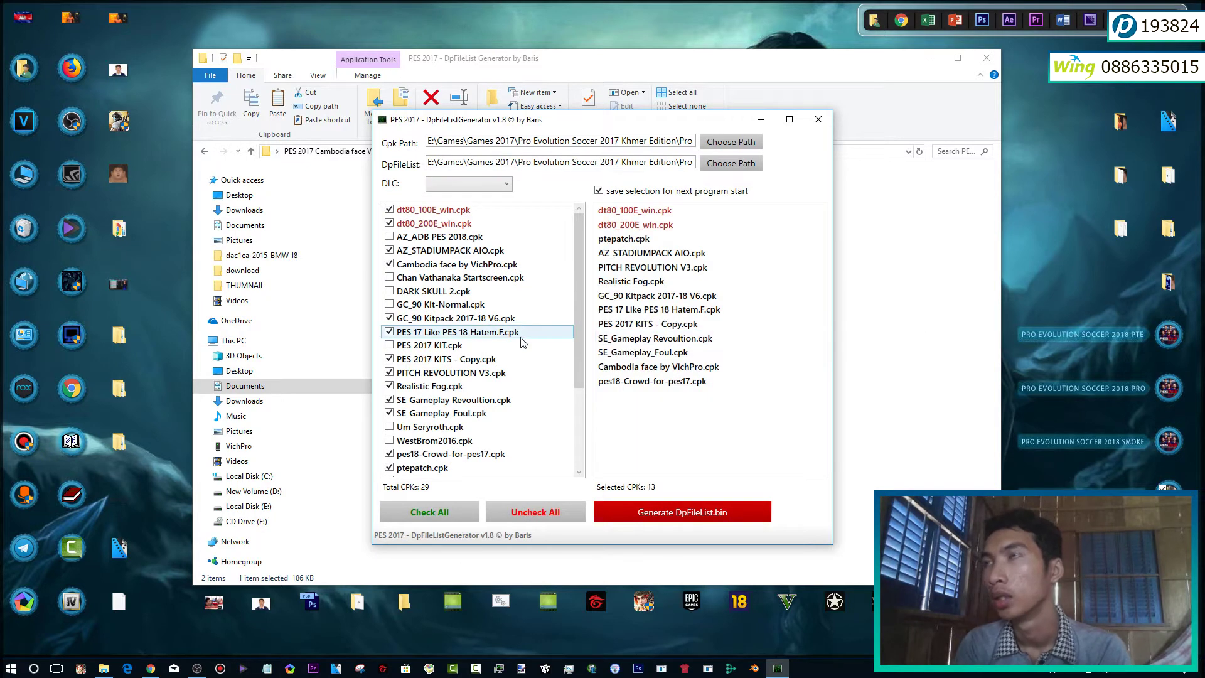
- Set DLC to No DLC and uncheck all CPK files in the list
scroll(523, 342, "down", 3)
left_click(482, 186)
left_click(481, 200)
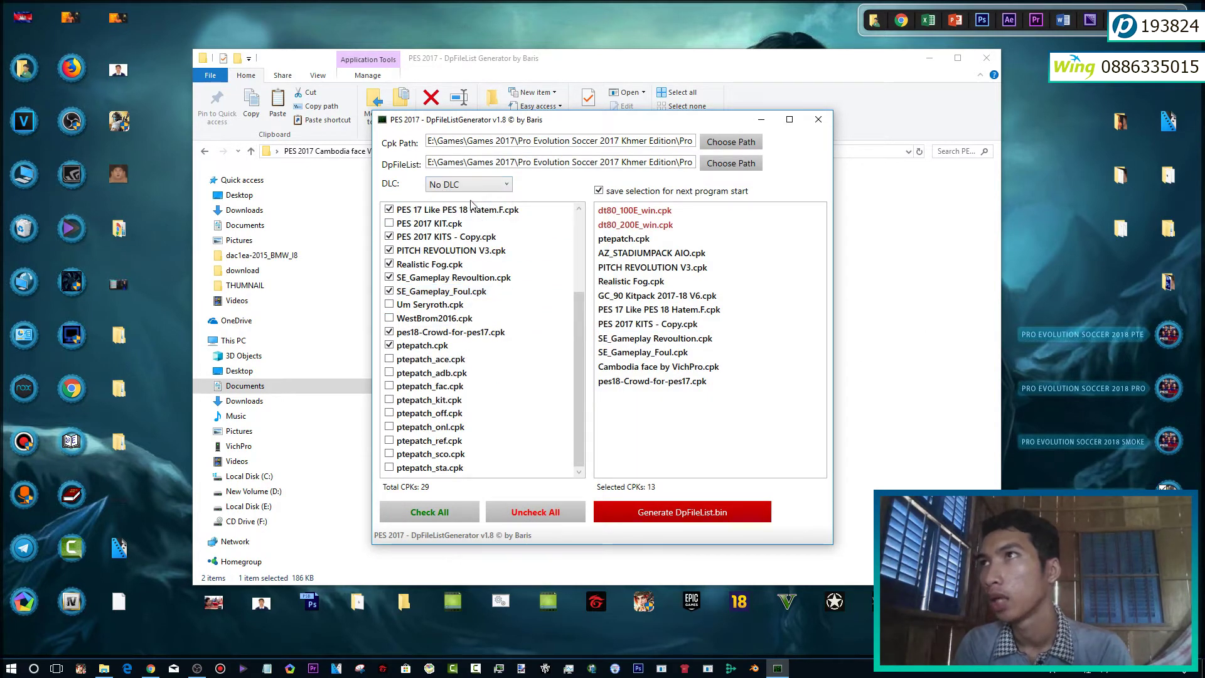
left_click(538, 515)
left_click(522, 519)
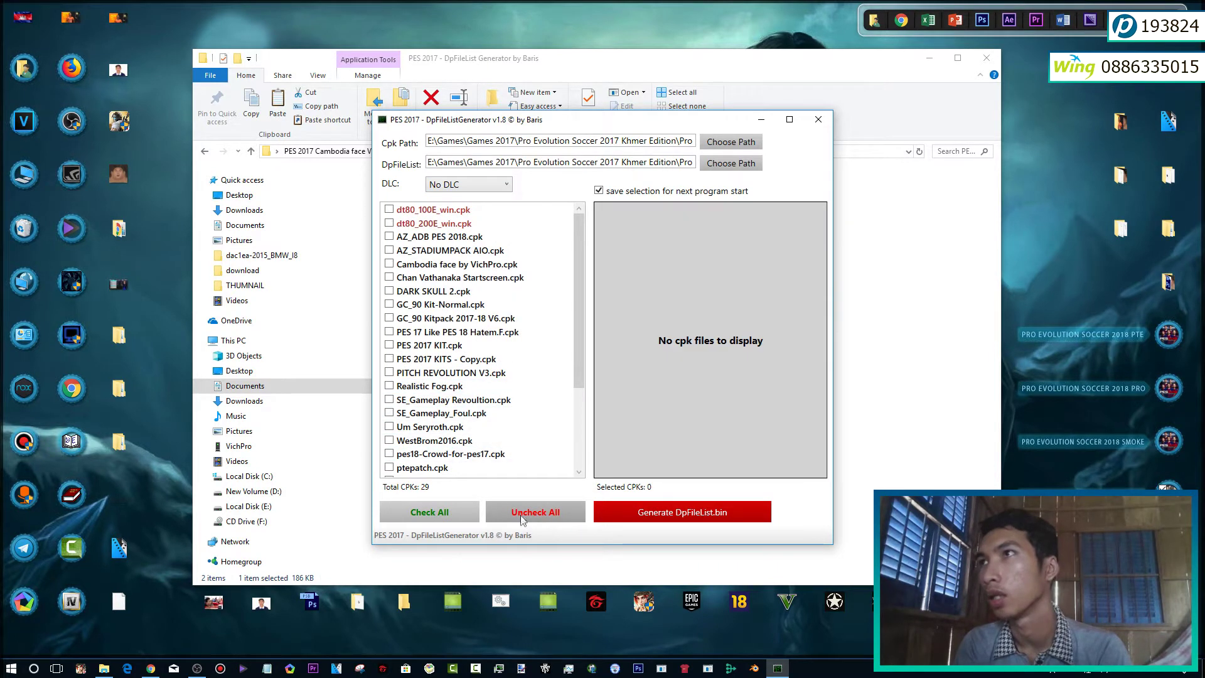
- Select dt80_100E_win.cpk and dt80_200E_win.cpk in the CPK list
scroll(495, 364, "down", 3)
scroll(495, 361, "up", 3)
scroll(496, 357, "down", 3)
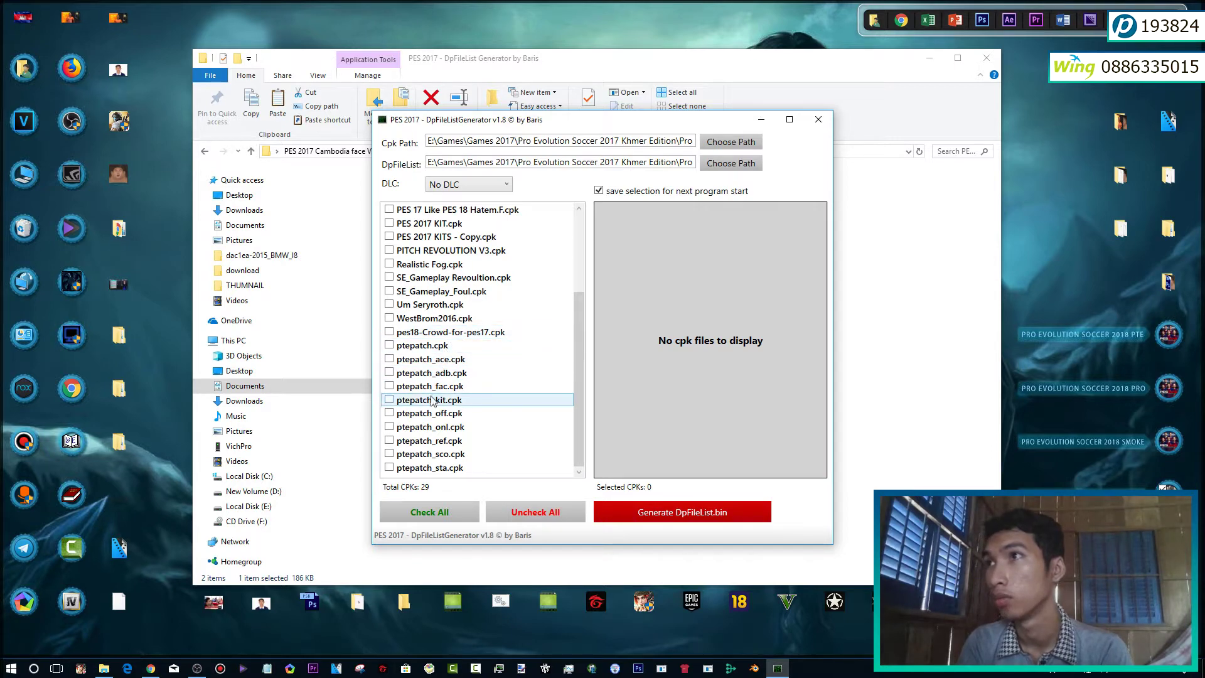
scroll(423, 351, "up", 3)
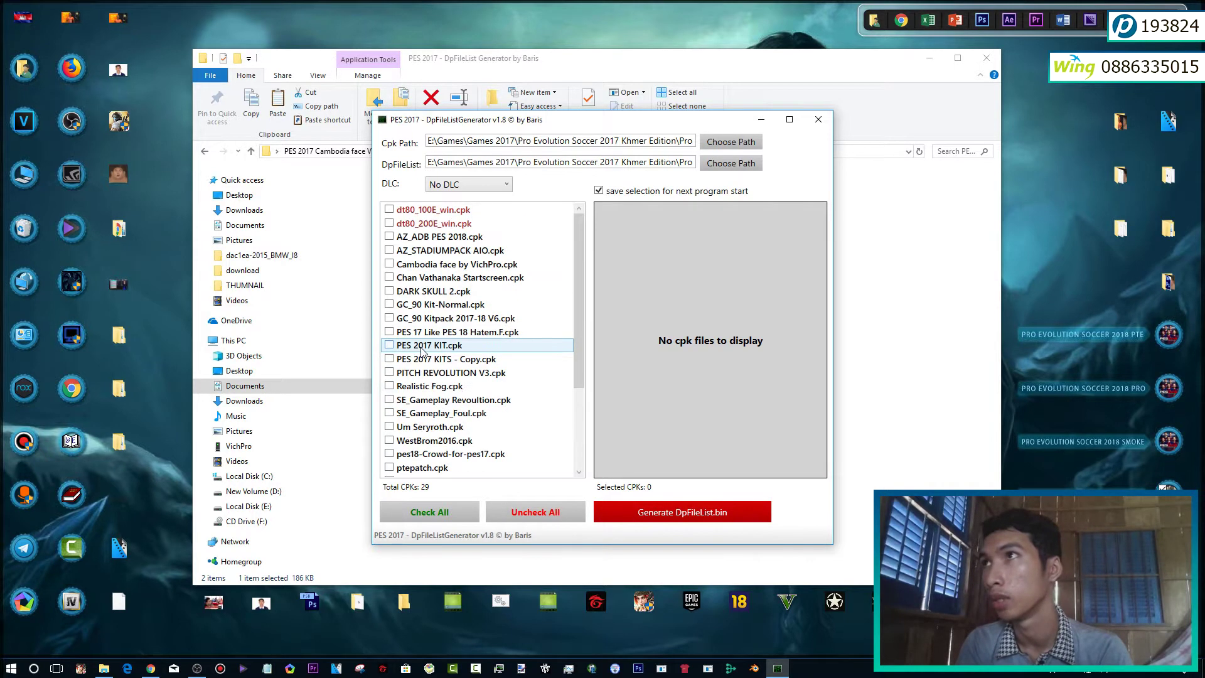
left_click(439, 211)
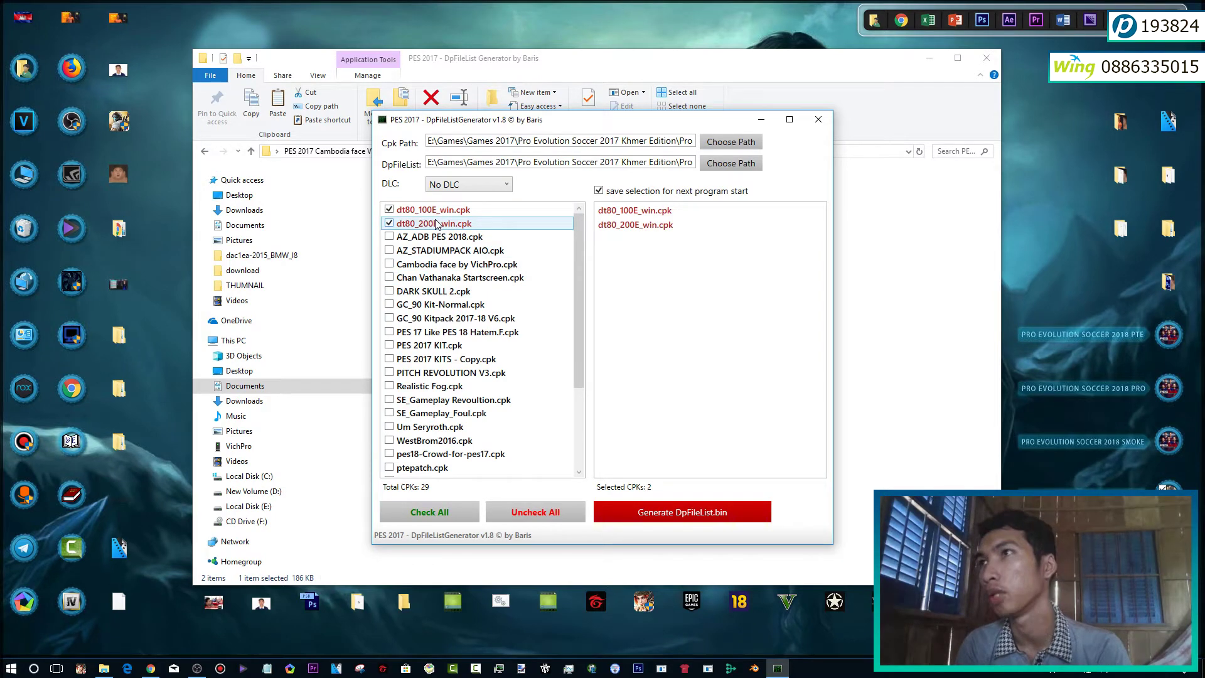
- Add ptepatch.cpk, ptepatch_kit.cpk, ptepatch_fac.cpk and ptepatch_sta.cpk to the selection
scroll(456, 305, "down", 3)
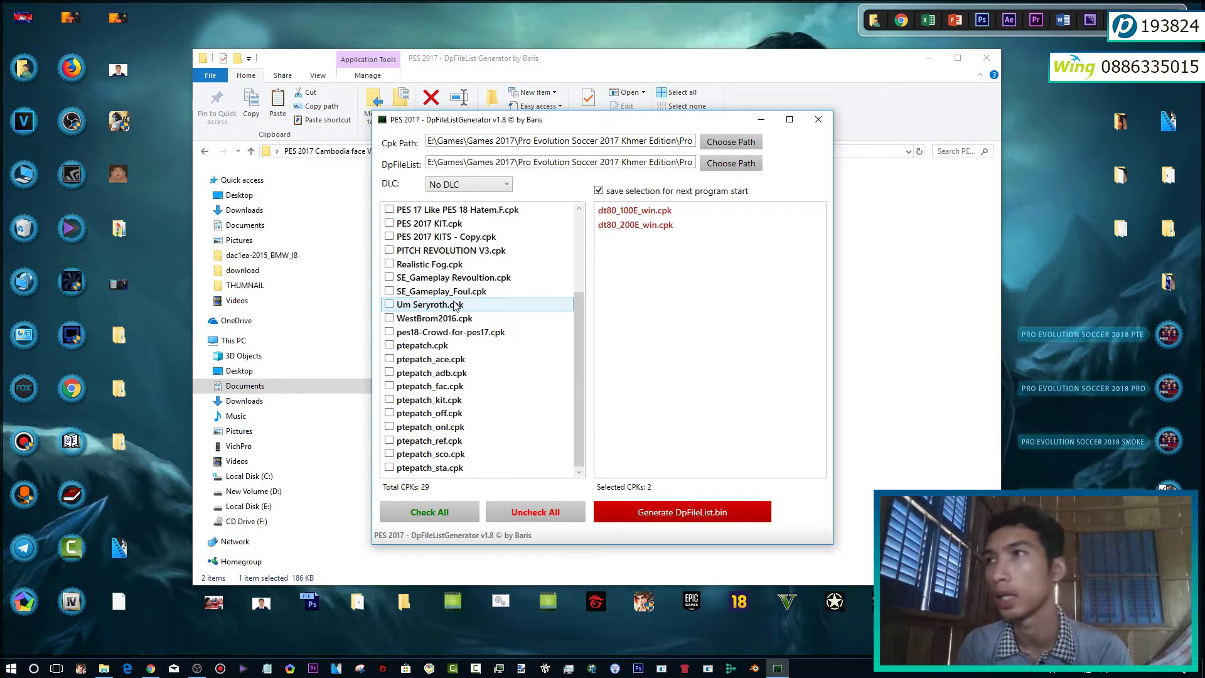
scroll(436, 349, "up", 3)
scroll(437, 351, "down", 3)
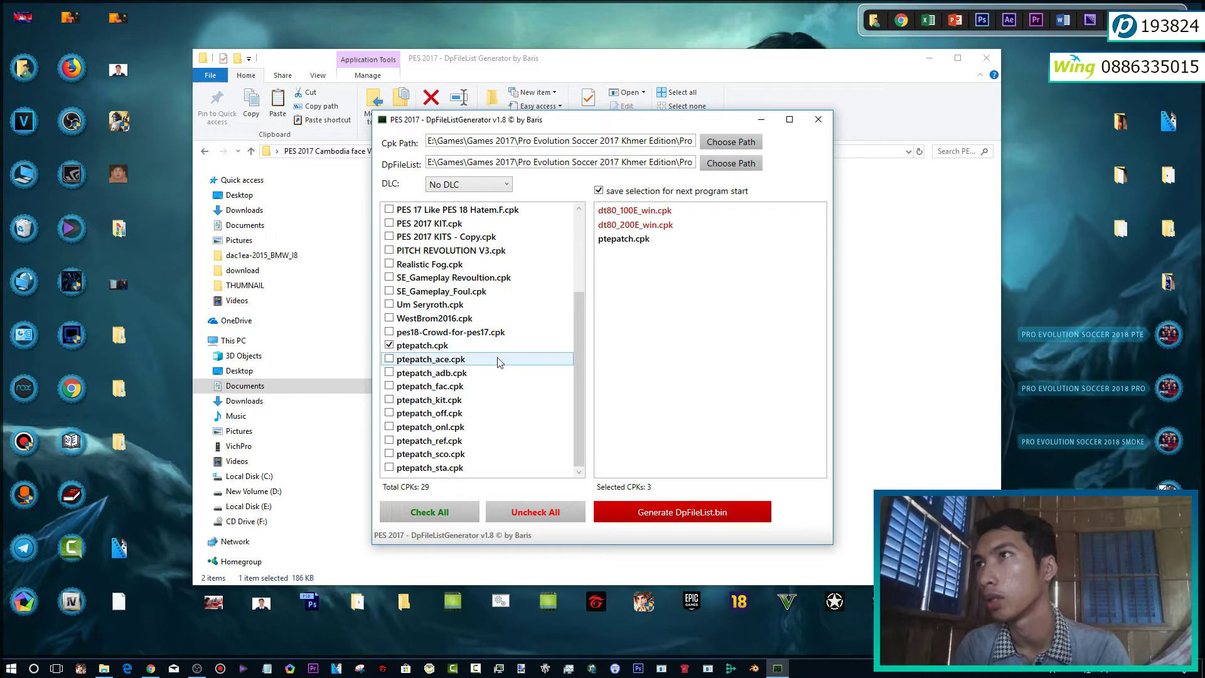
left_click(420, 401)
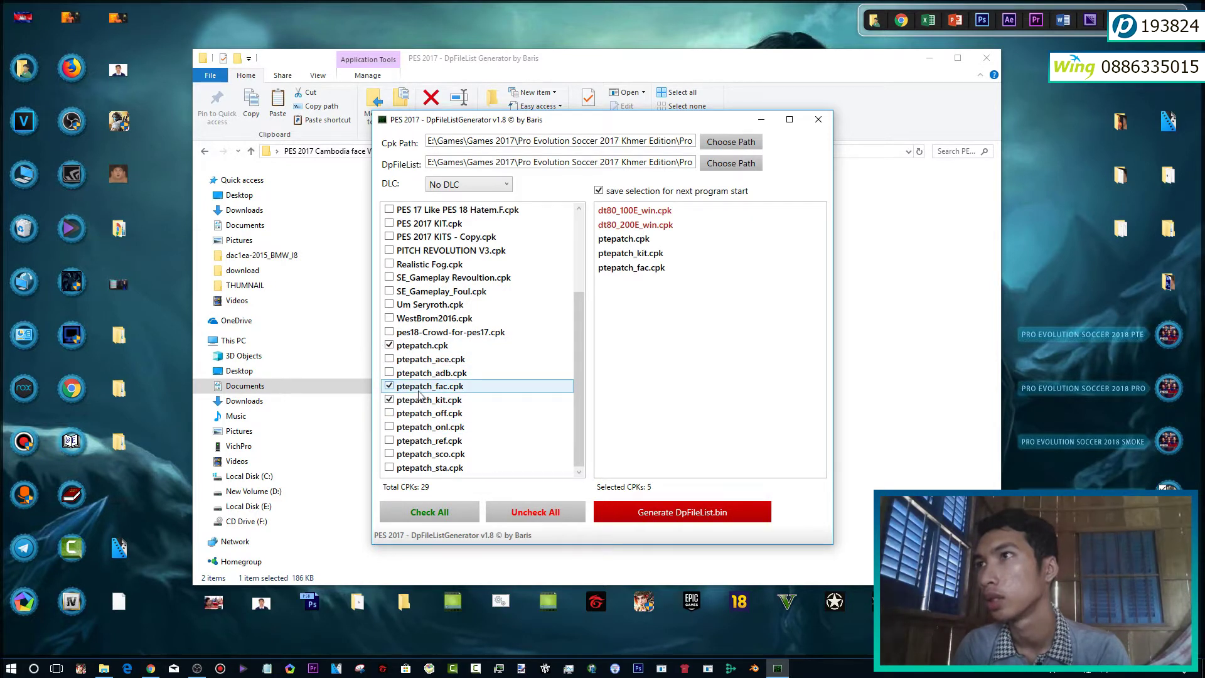
left_click(422, 469)
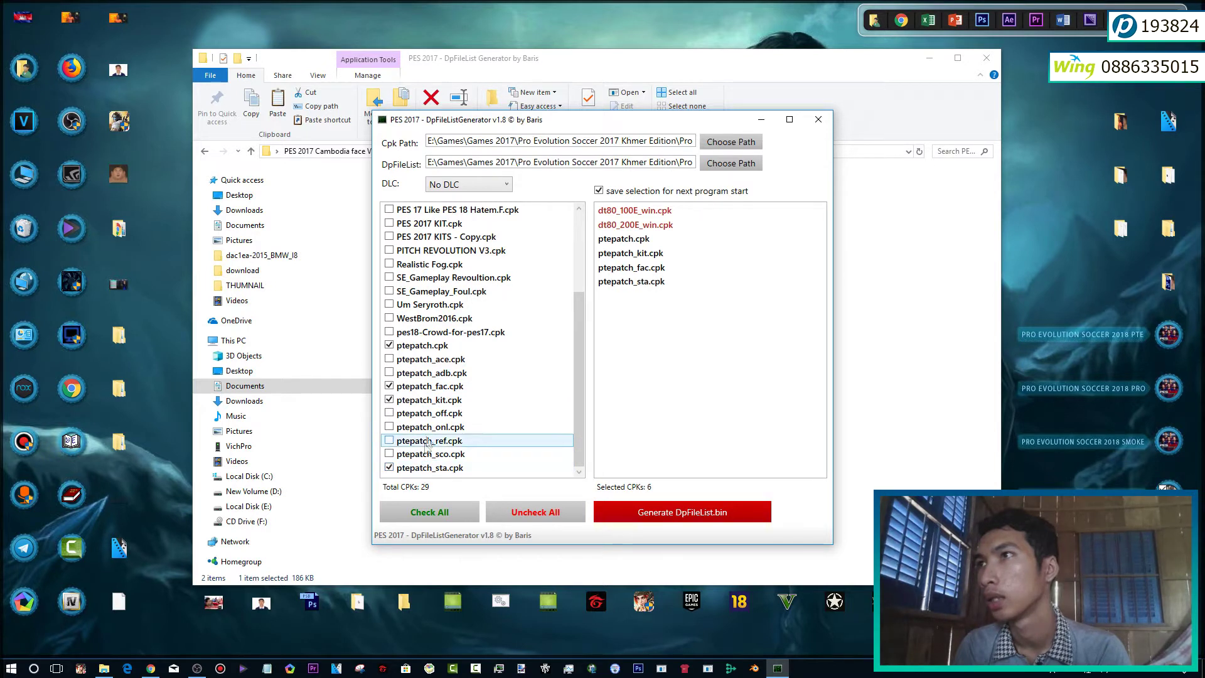
- Add ptepatch_ace.cpk, ptepatch_adb.cpk, ptepatch_off.cpk, ptepatch_ref.cpk and ptepatch_sco.cpk to the selection
left_click(431, 373)
left_click(423, 413)
left_click(420, 441)
left_click(422, 454)
- Add AZ_ADB PES 2018, AZ_STADIUMPACK AIO, PITCH REVOLUTION V3, Realistic Fog and DARK SKULL 2 to the CPK selection
scroll(438, 311, "up", 3)
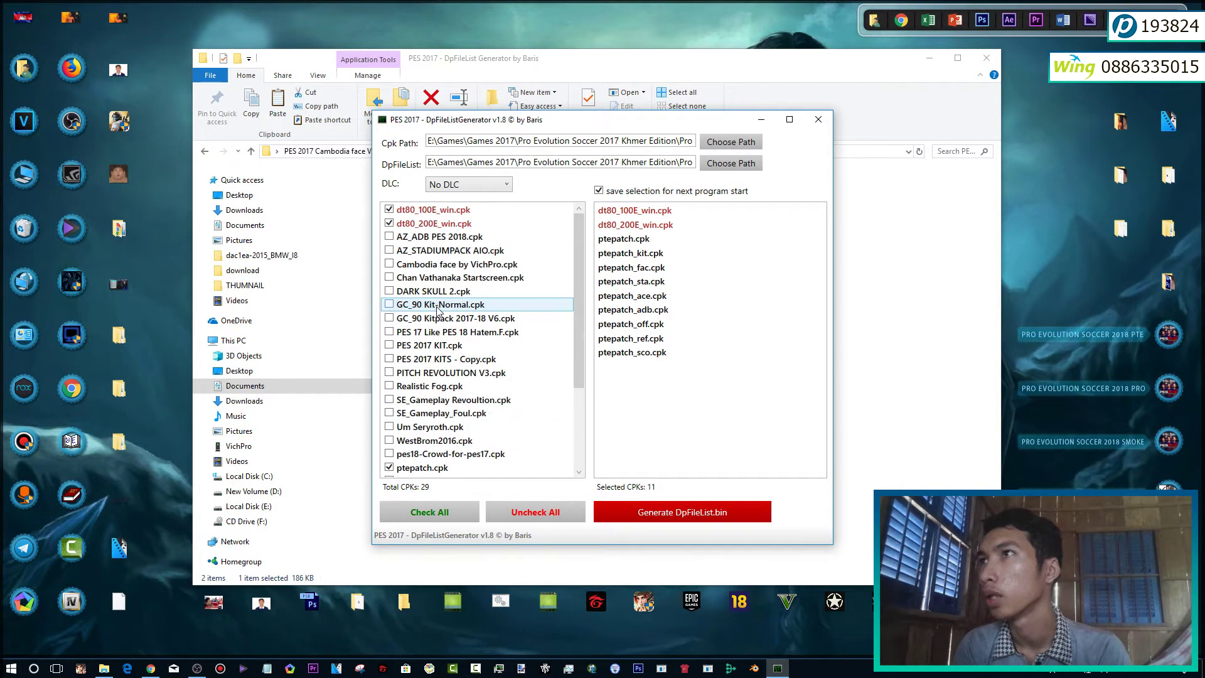
left_click(432, 250)
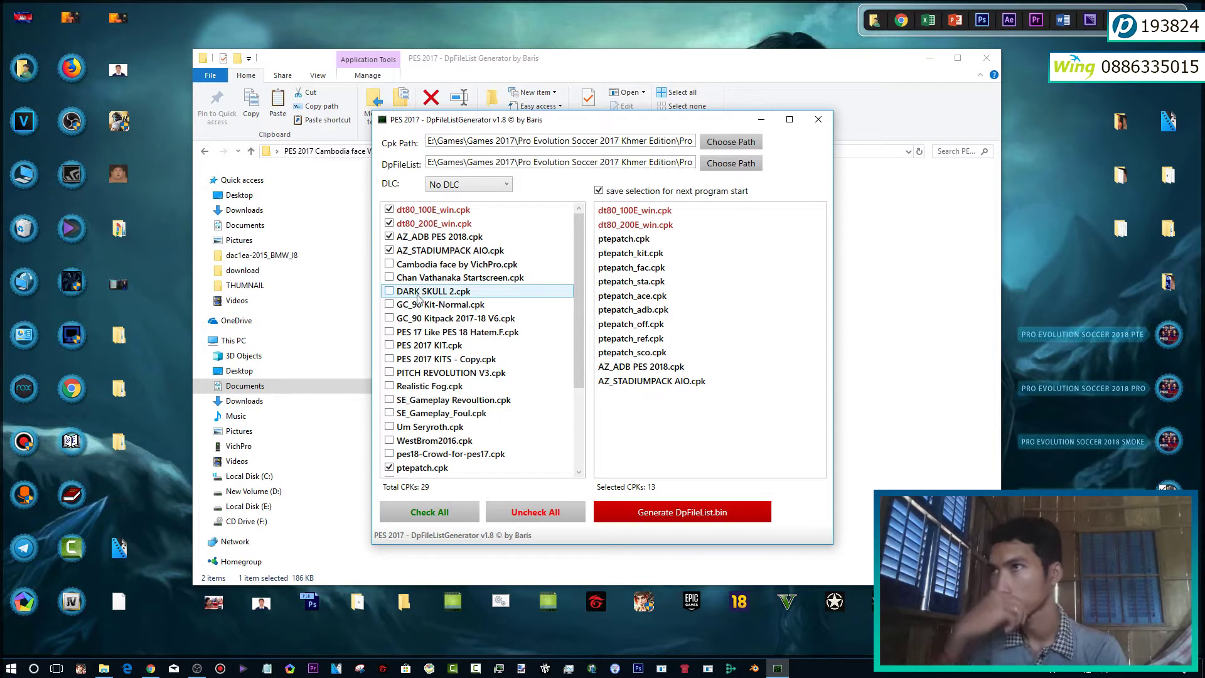
left_click(419, 373)
left_click(427, 386)
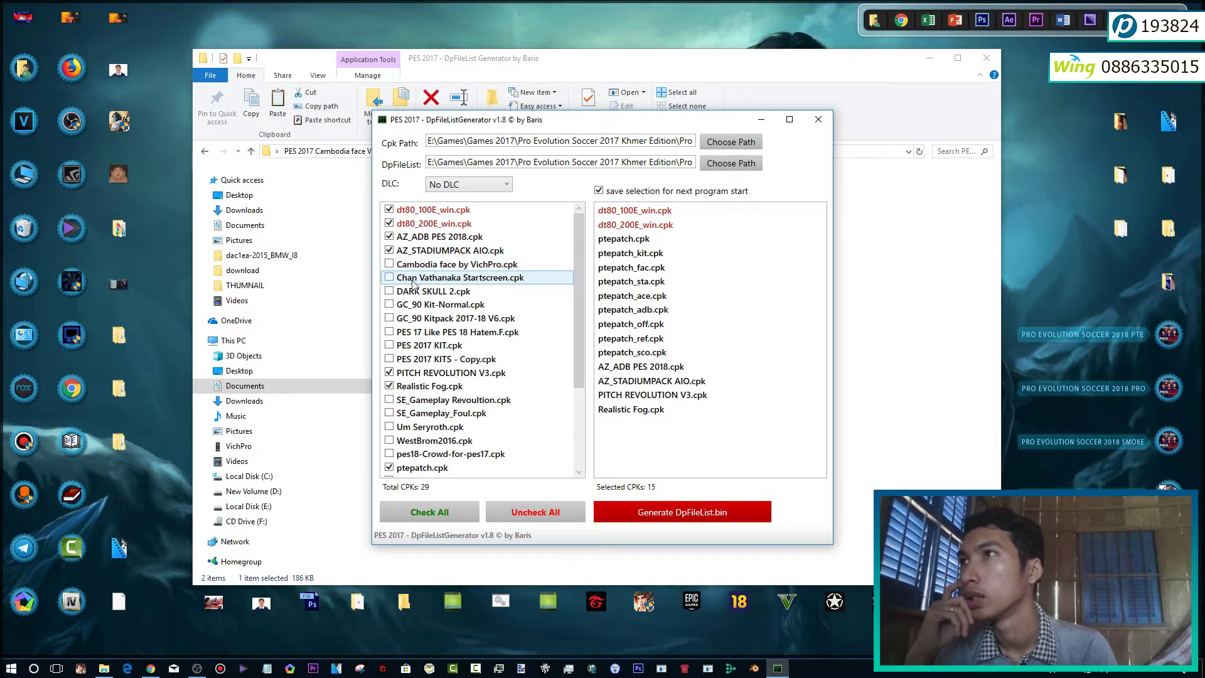
left_click(389, 294)
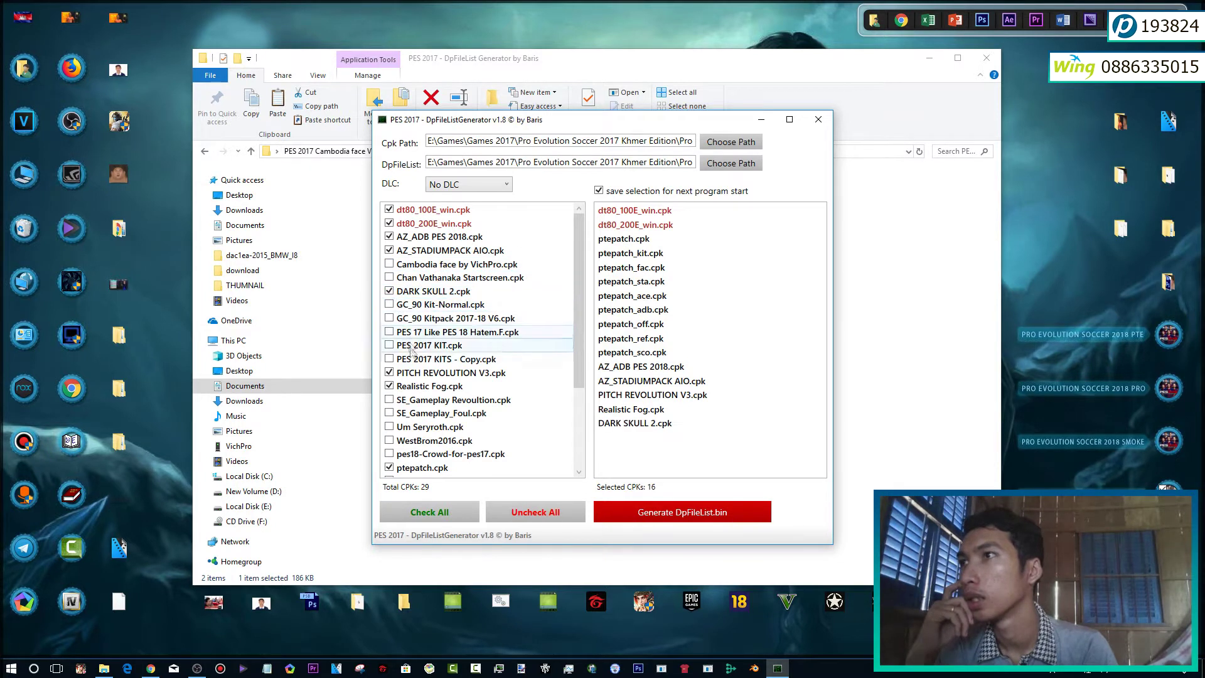
- Add WestBrom2016, GC_90 Kit-Normal, GC_90 Kitpack 2017-18 V6, pes18-Crowd-for-pes17 and Cambodia face by VichPro to the CPK selection
left_click(389, 440)
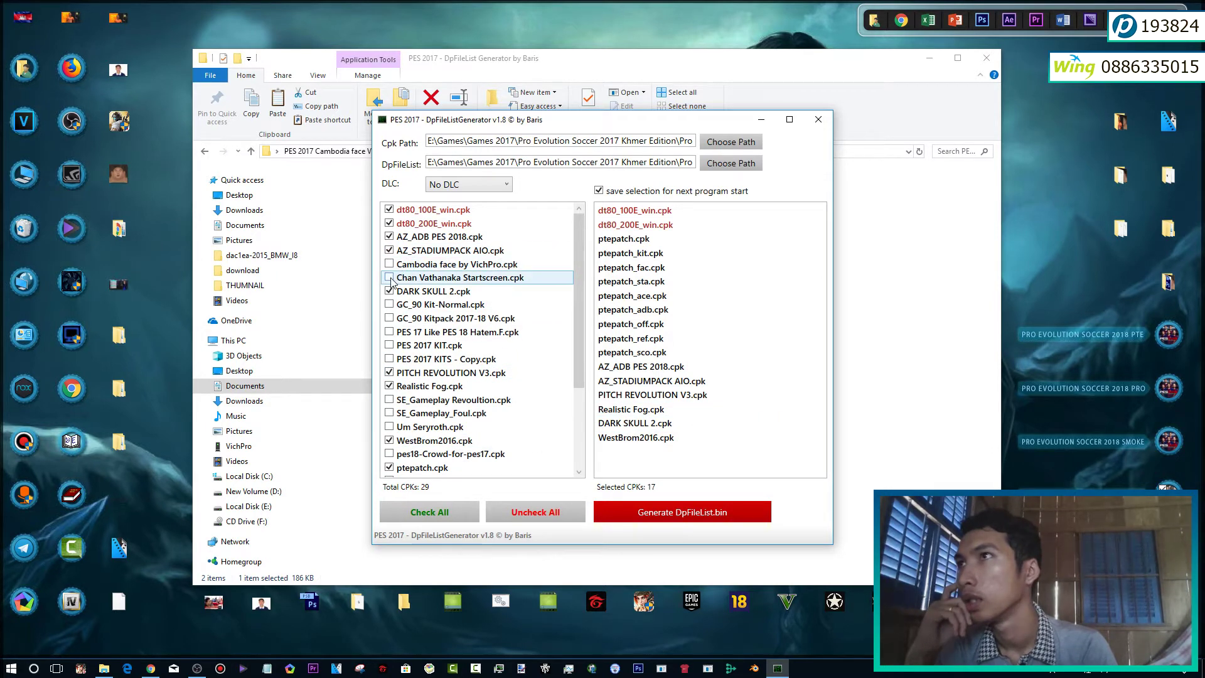
left_click(413, 317)
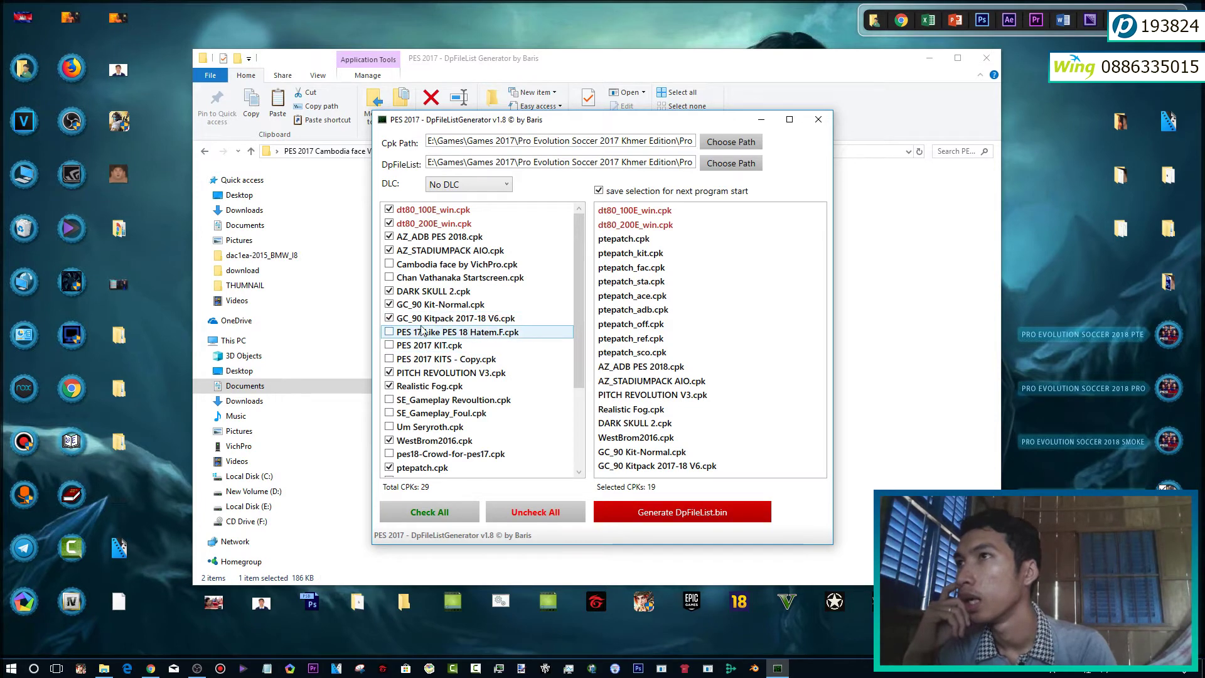
scroll(475, 344, "down", 3)
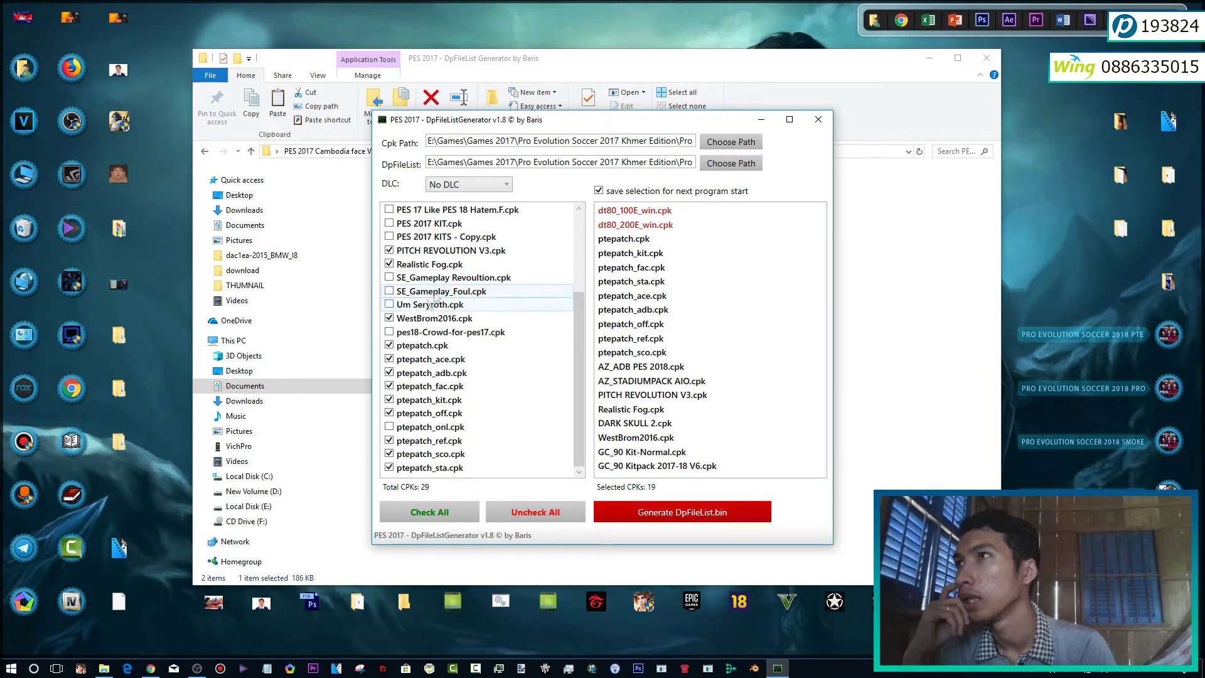
left_click(429, 338)
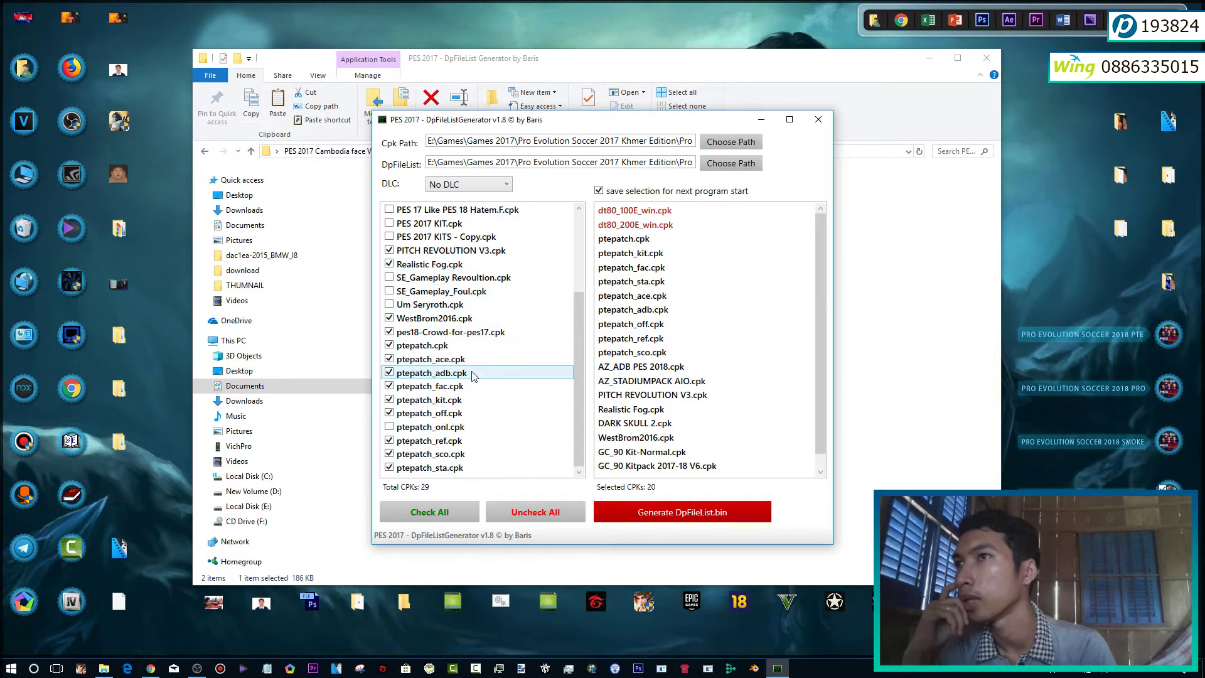
scroll(473, 375, "up", 3)
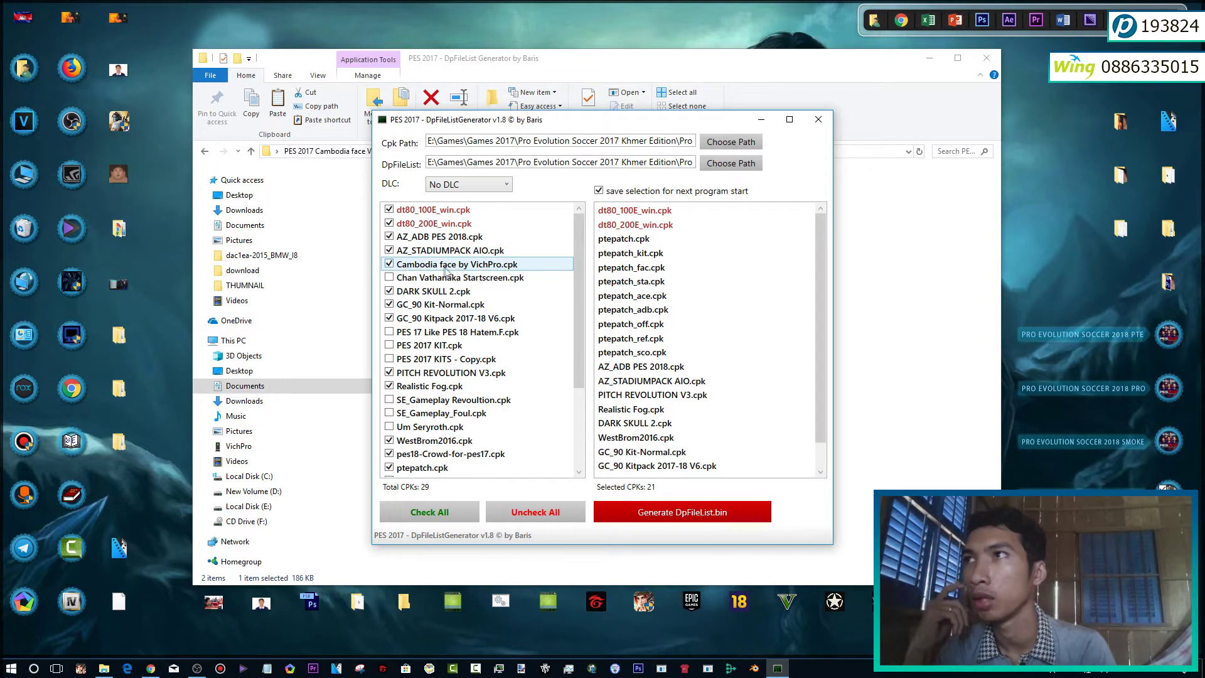
scroll(709, 377, "down", 1)
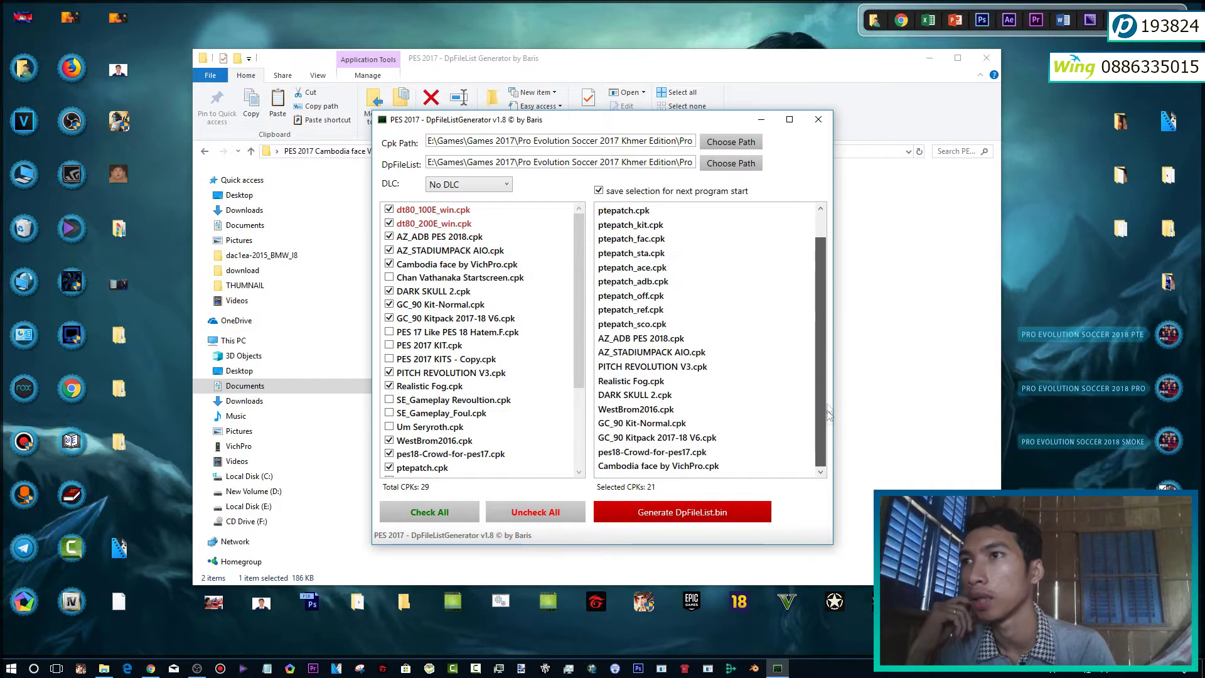
- Generate DpFileList.bin from the selected CPKs, then close the generator and its folder window
left_click(699, 466)
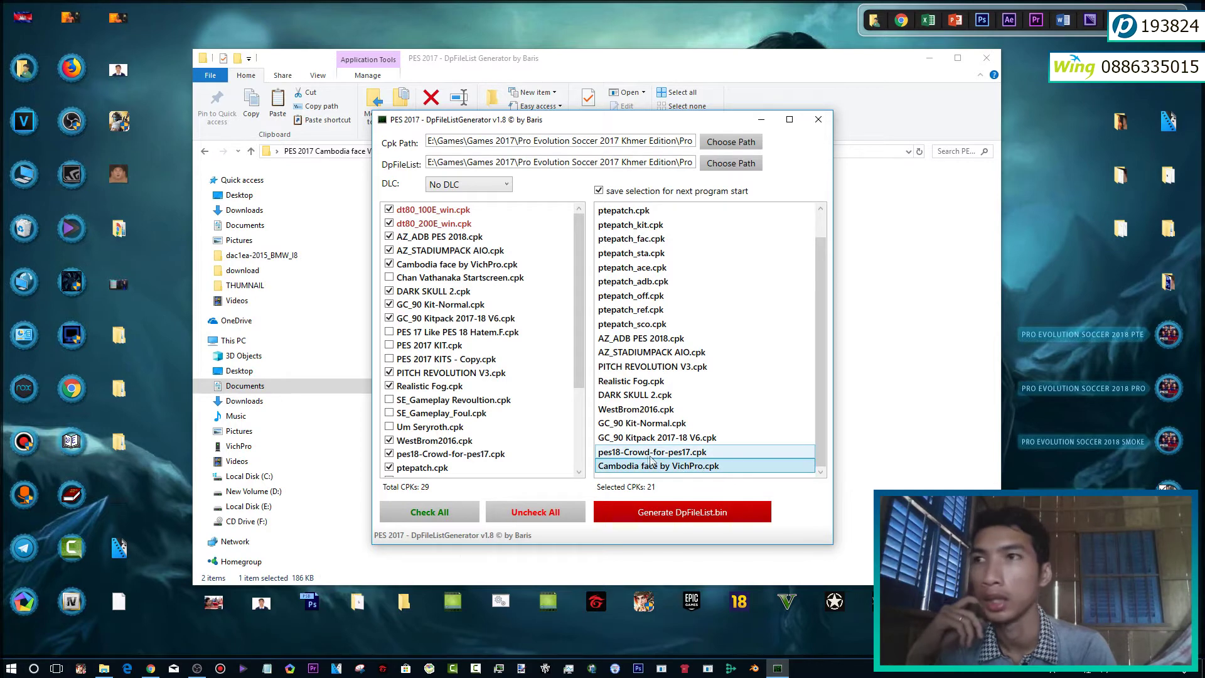
left_click(661, 516)
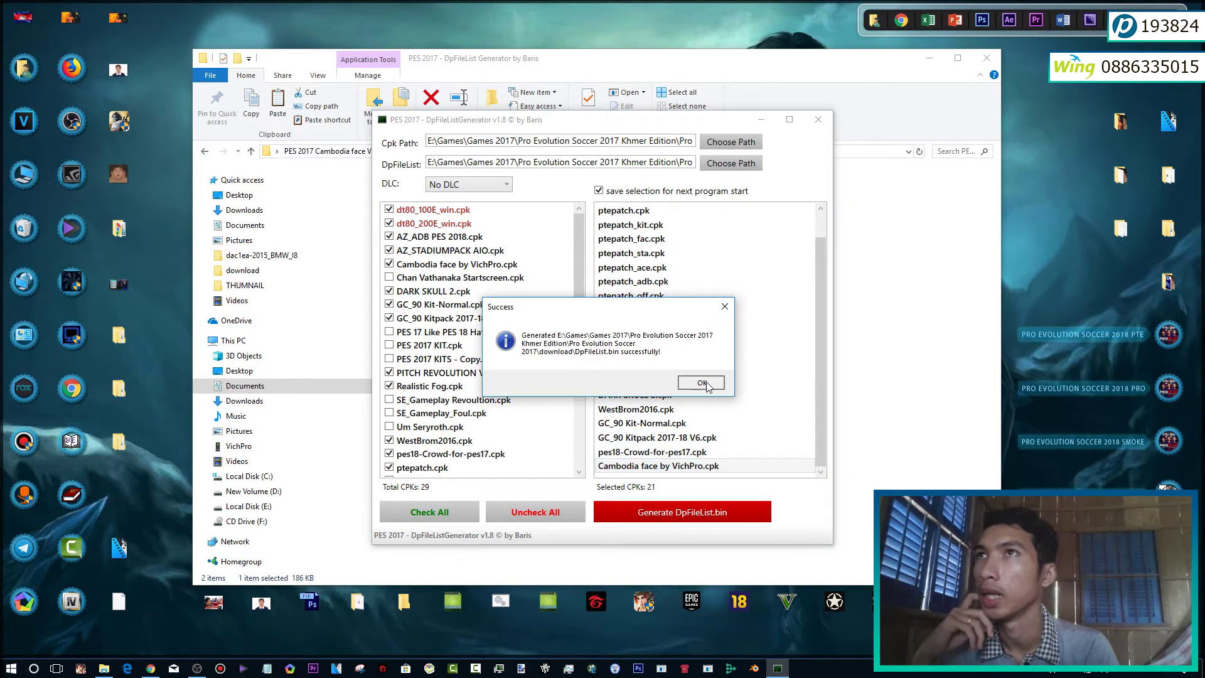
left_click(700, 384)
left_click(823, 126)
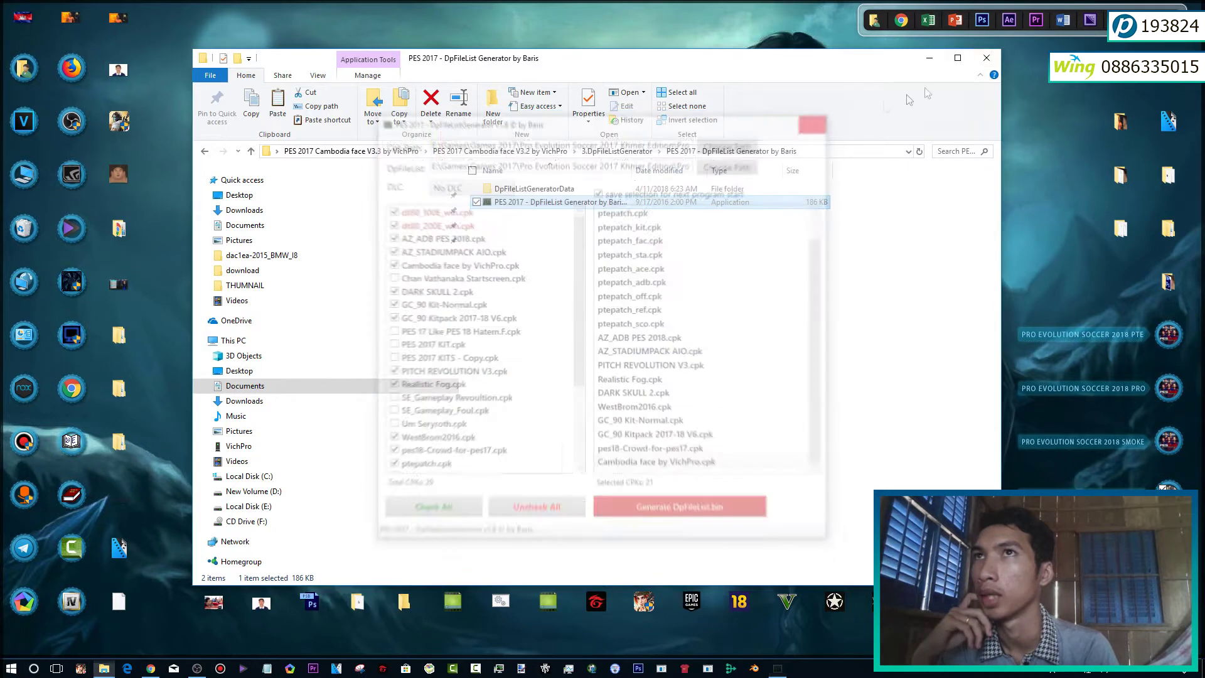
left_click(986, 58)
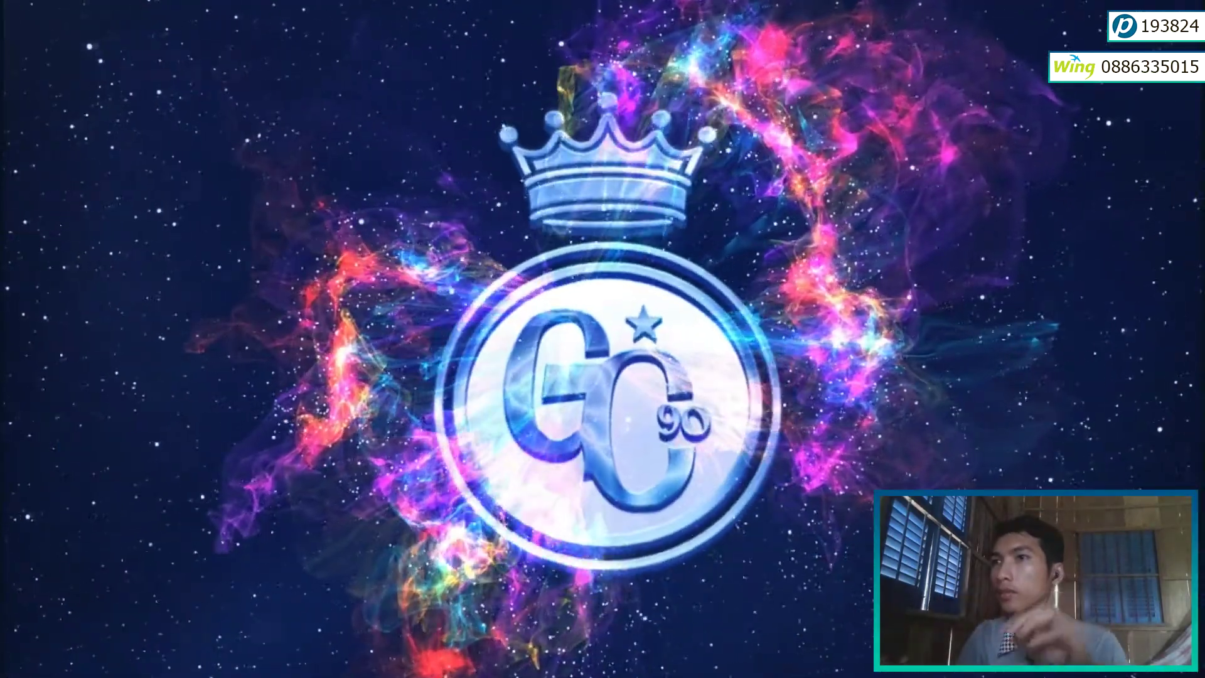
- Switch to the Pro Evolution Soccer game, pass its start screens and open the team selection list
key("Return")
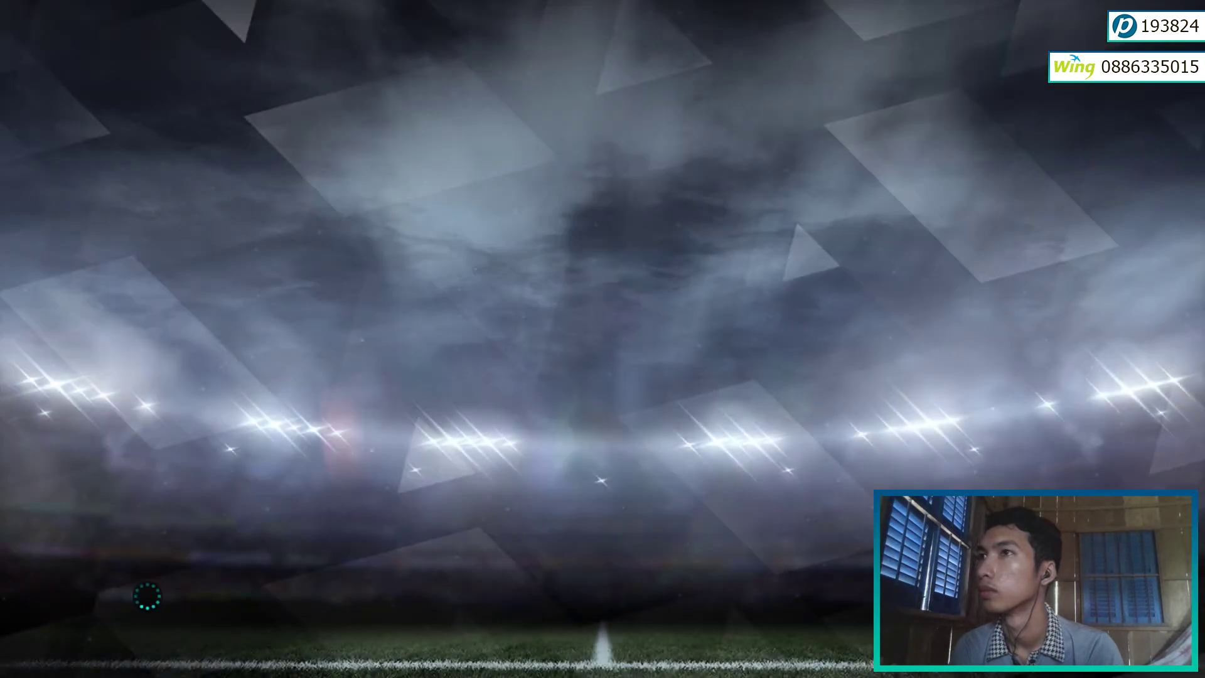
key("Return")
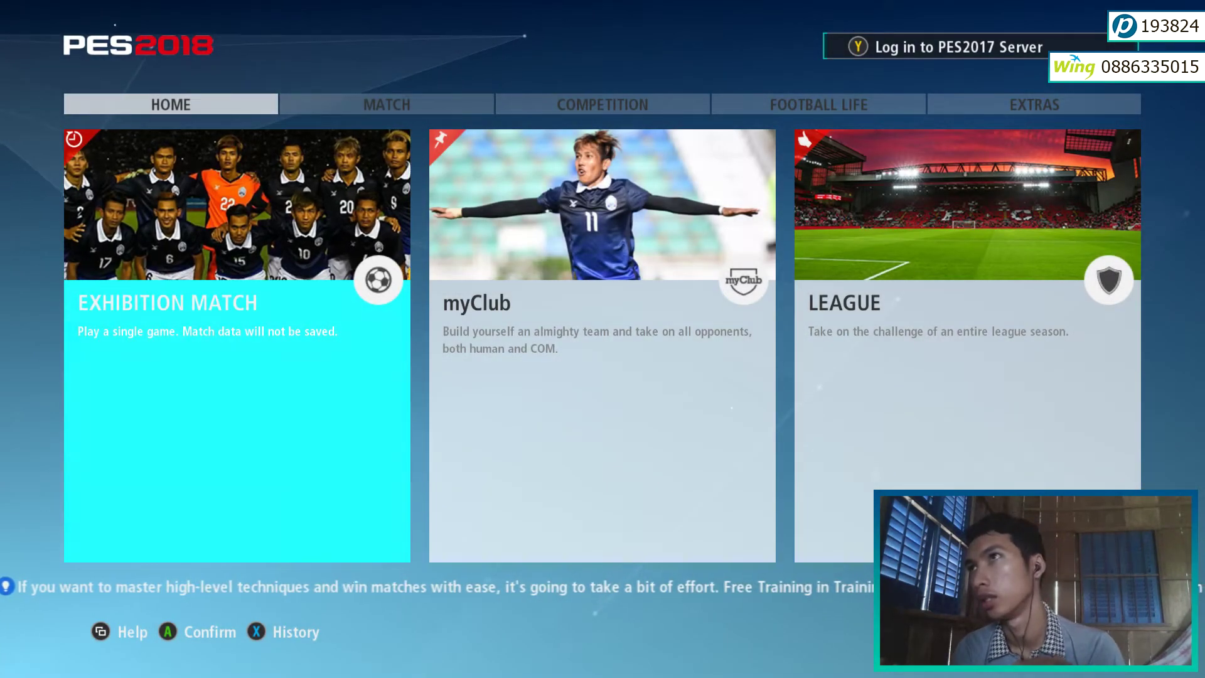
key("q")
key("Up")
key("Return")
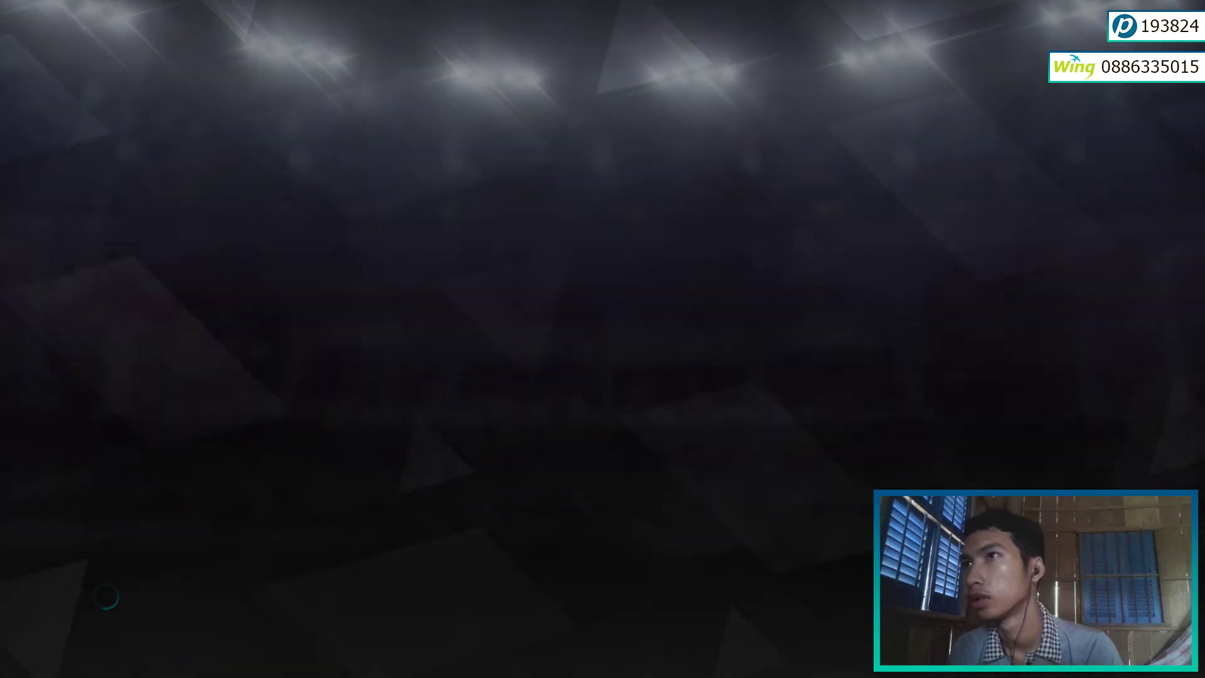
key("Return")
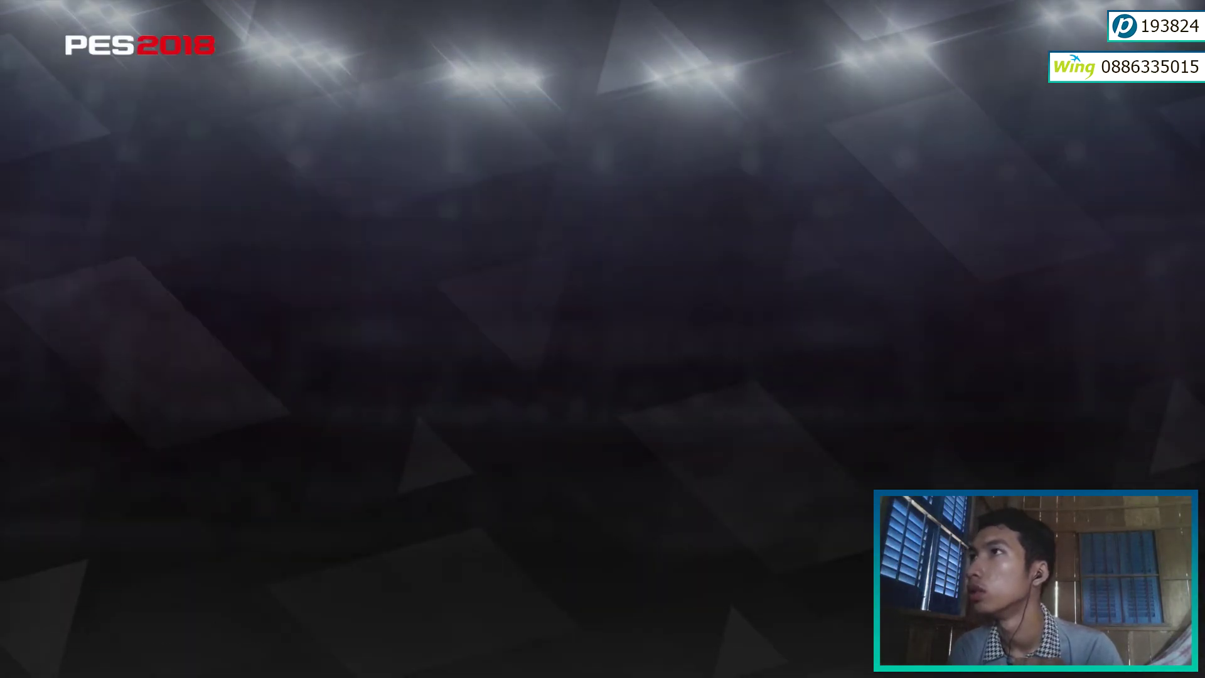
key("Down")
key("Return")
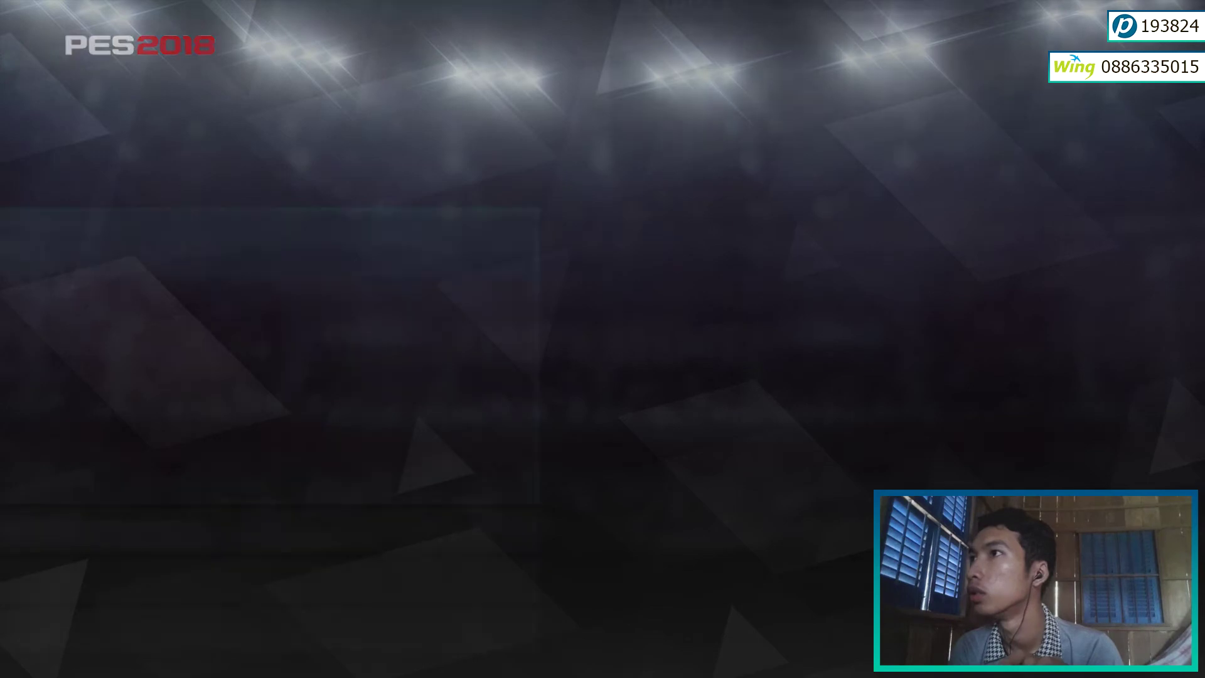
- Find the Cambodia national team in the Asia-Oceania group and open its player list
key("Down")
key("Down")
key("Down")
key("Down")
key("Down")
key("Down")
key("Down")
key("Down")
key("Down")
key("Down")
key("Down")
key("Down")
key("Down")
key("Down")
key("Down")
key("Down")
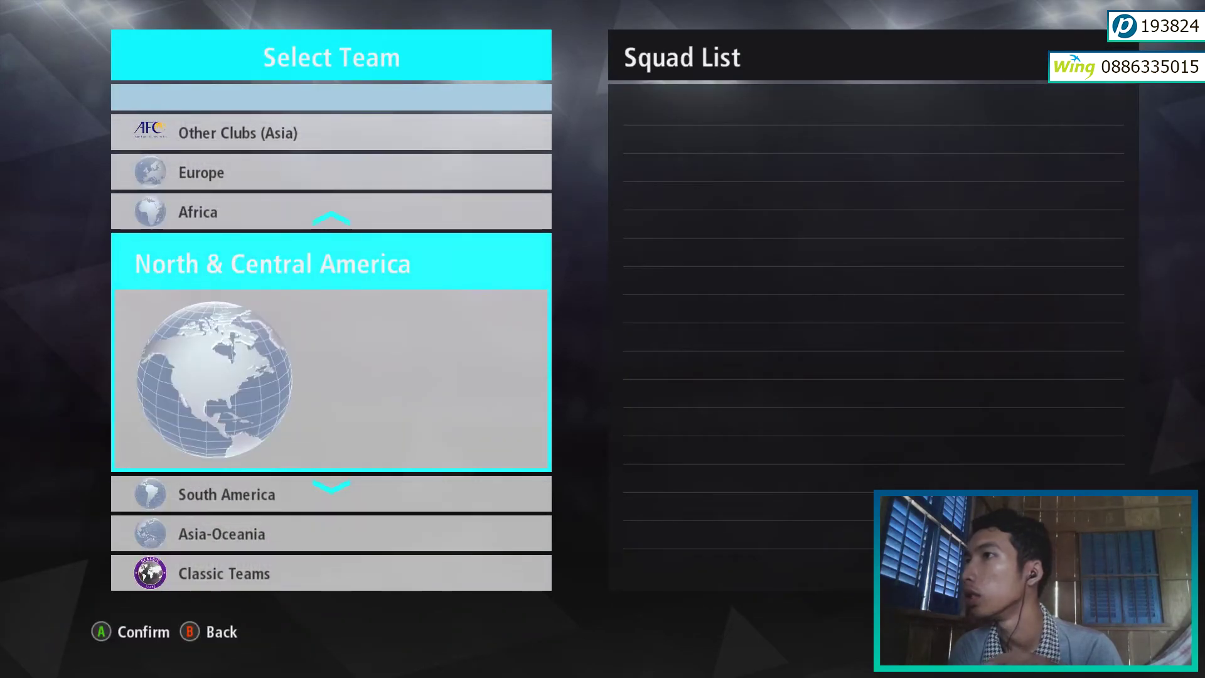
key("Down")
key("Return")
key("Down")
key("Down")
key("Down")
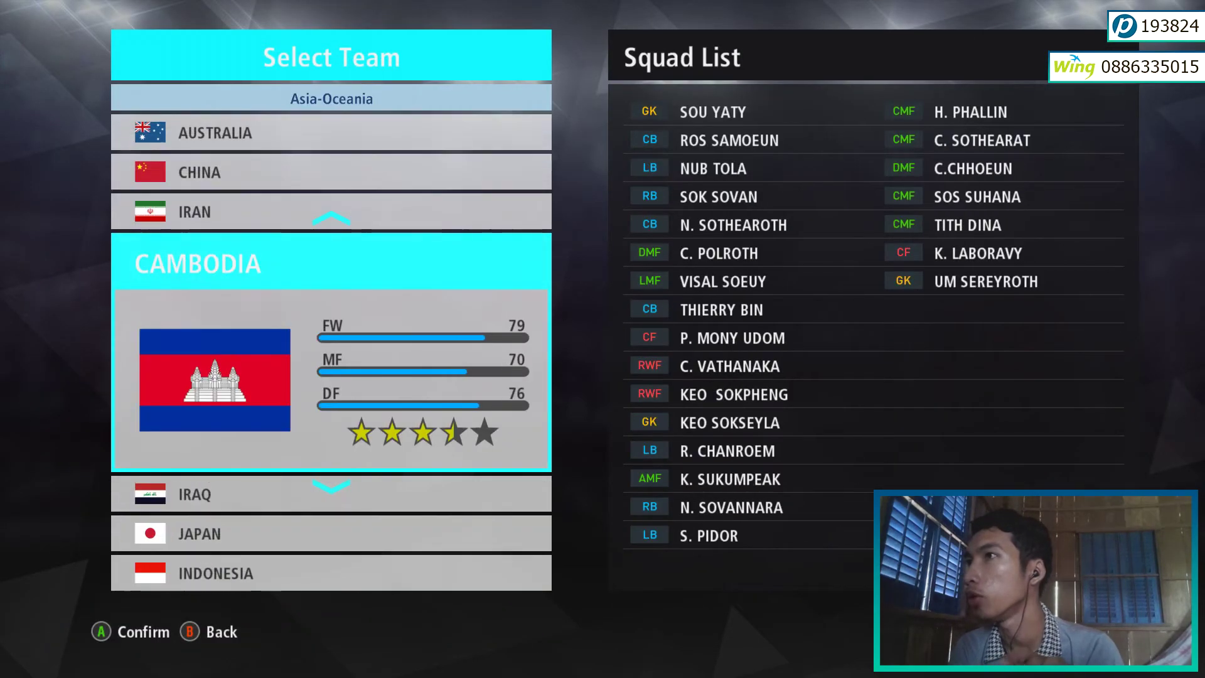
key("Return")
- Browse through the Cambodia squad list to find the attacking players
key("Down")
key("Down")
key("Down")
key("Down")
key("Down")
key("Down")
key("Up")
key("Up")
key("Up")
key("Up")
key("Up")
key("Down")
key("Down")
key("Down")
key("Down")
key("Down")
key("Down")
key("Down")
key("Down")
key("Down")
key("Down")
key("Down")
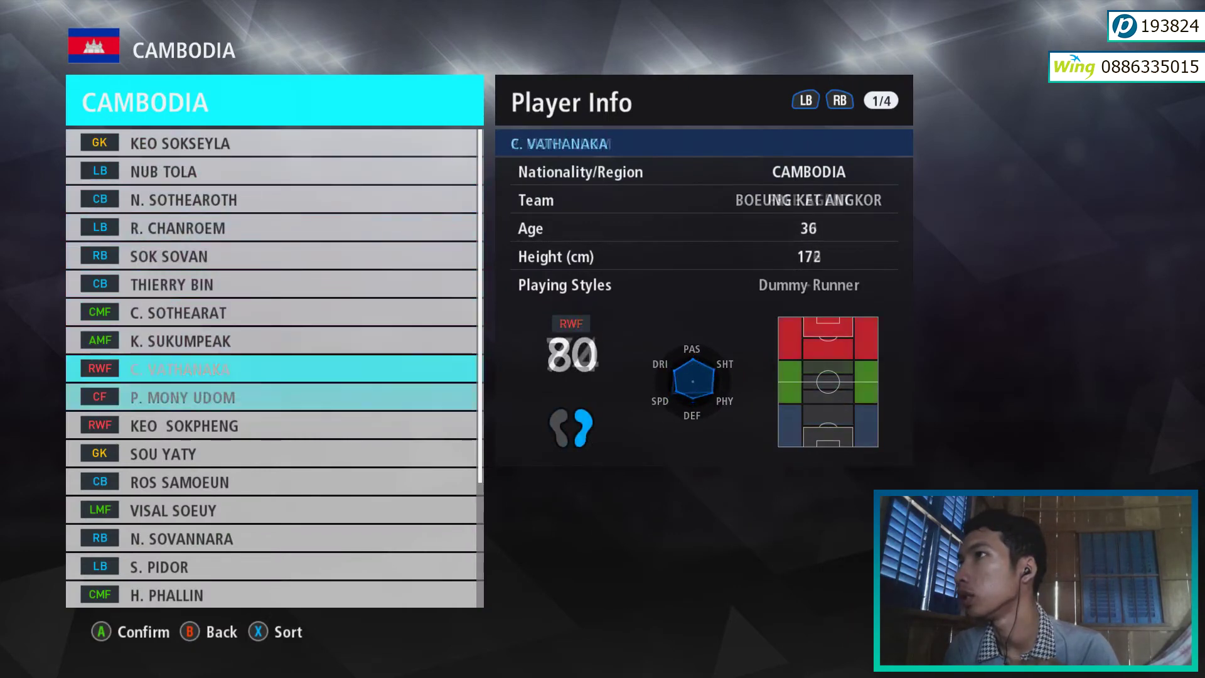
- Examine the faces of the Cambodia forwards wearing shirt numbers 10, 11 and 7
key("Up")
key("Up")
key("Up")
key("Down")
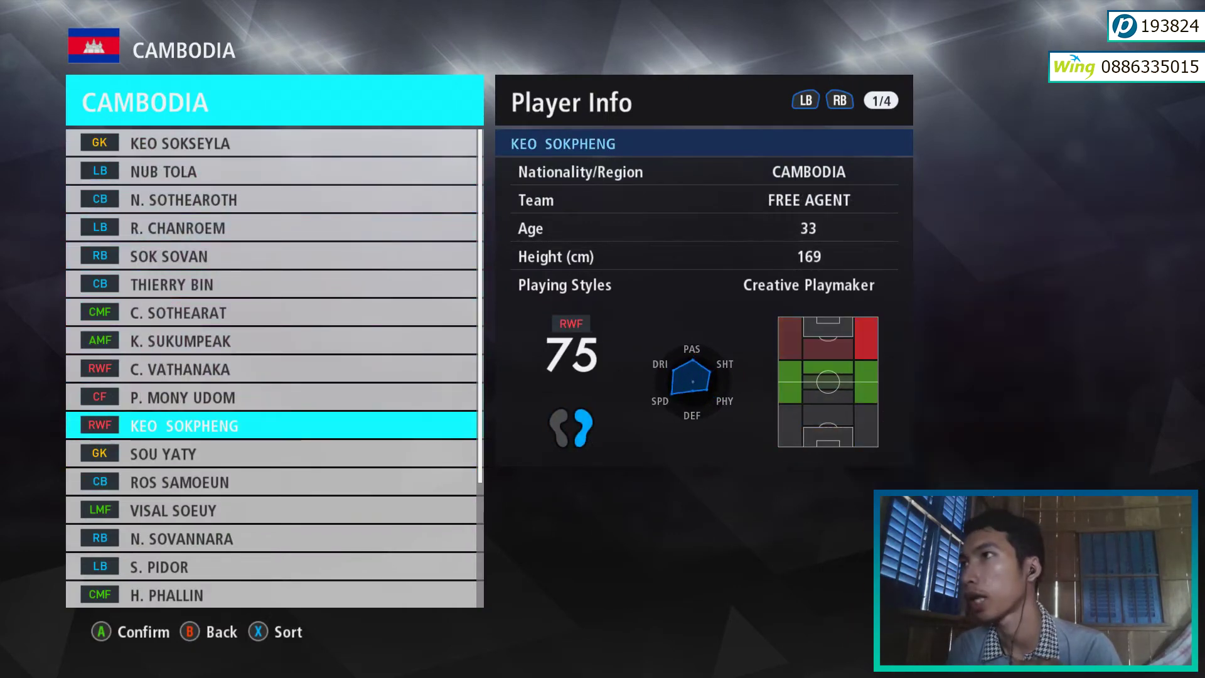
key("Up")
key("Up")
key("Down")
key("Down")
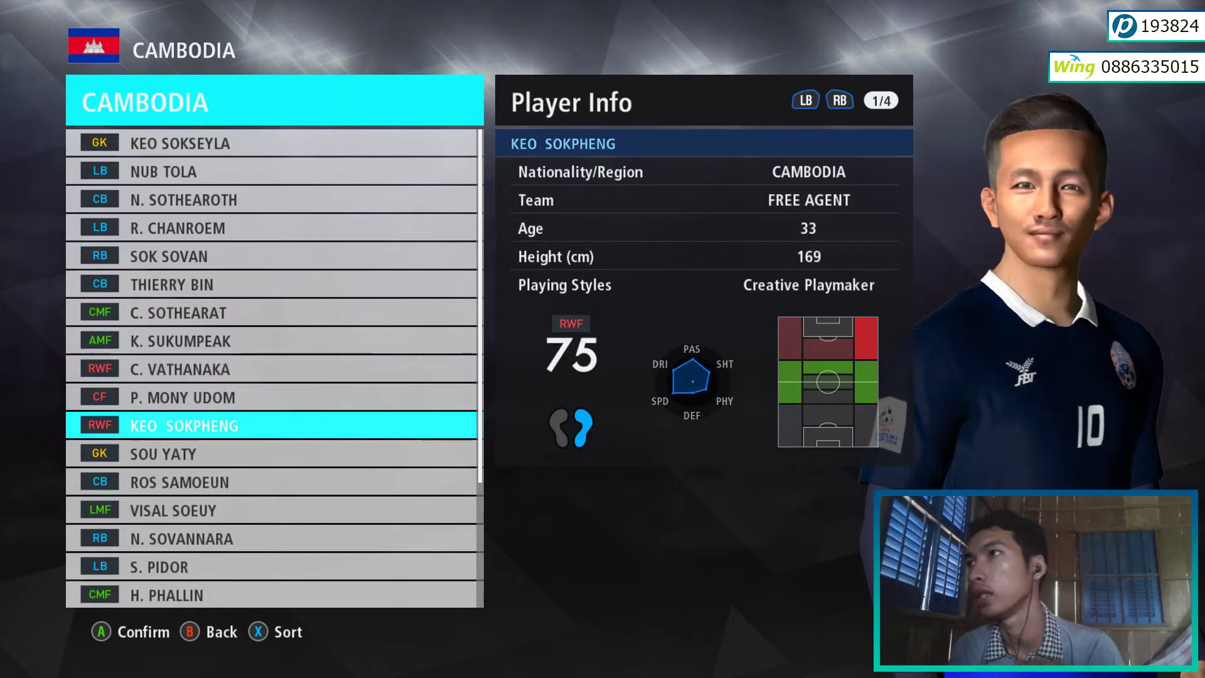
key("Up")
key("Up")
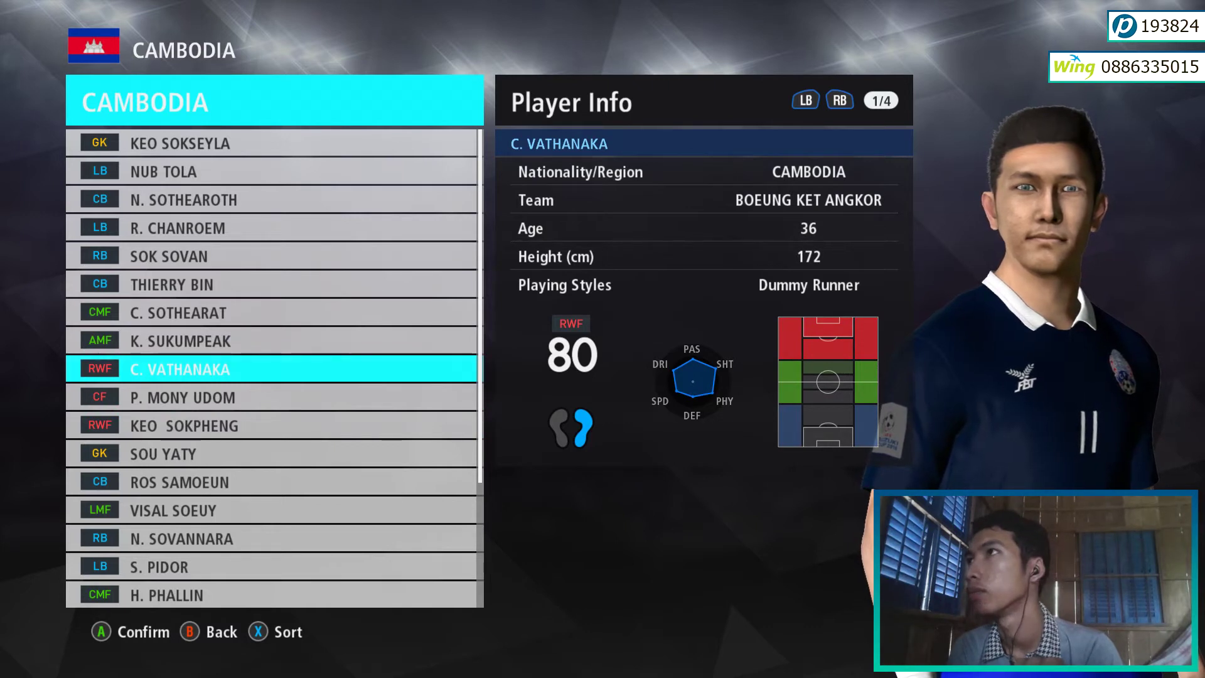
key("Down")
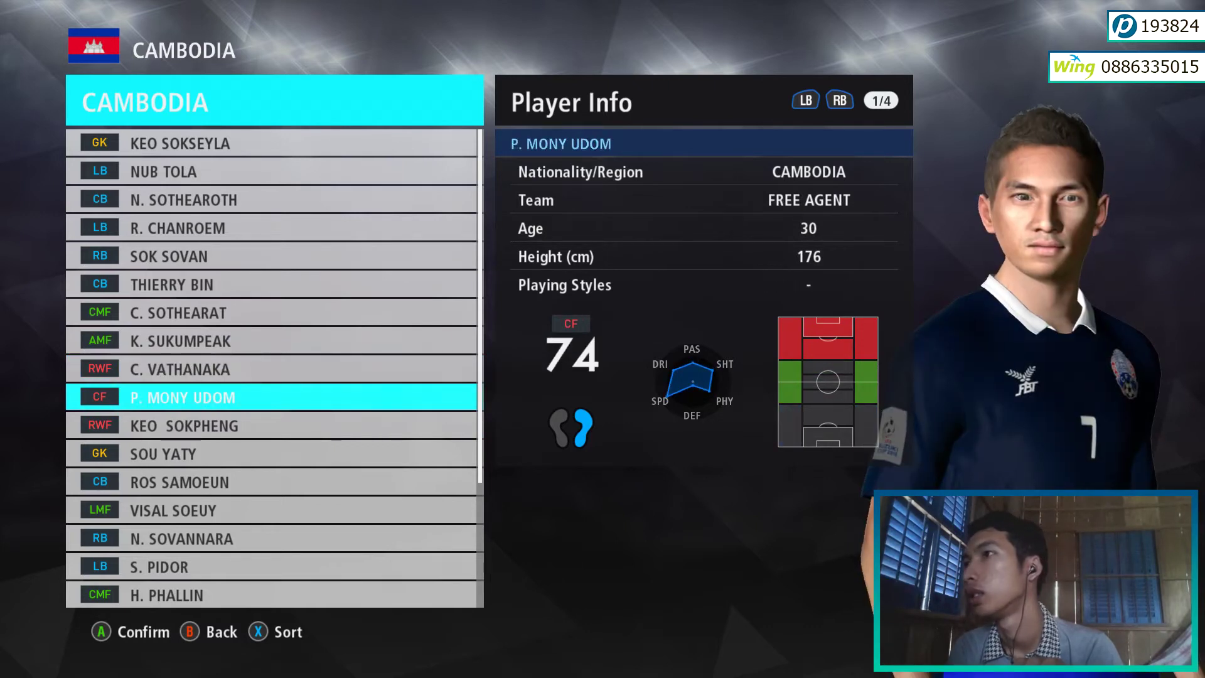
- Go through the goalkeeper, defenders and midfielders listed below Cambodia's forwards to check their player entries
key("Down")
key("Down")
key("Down")
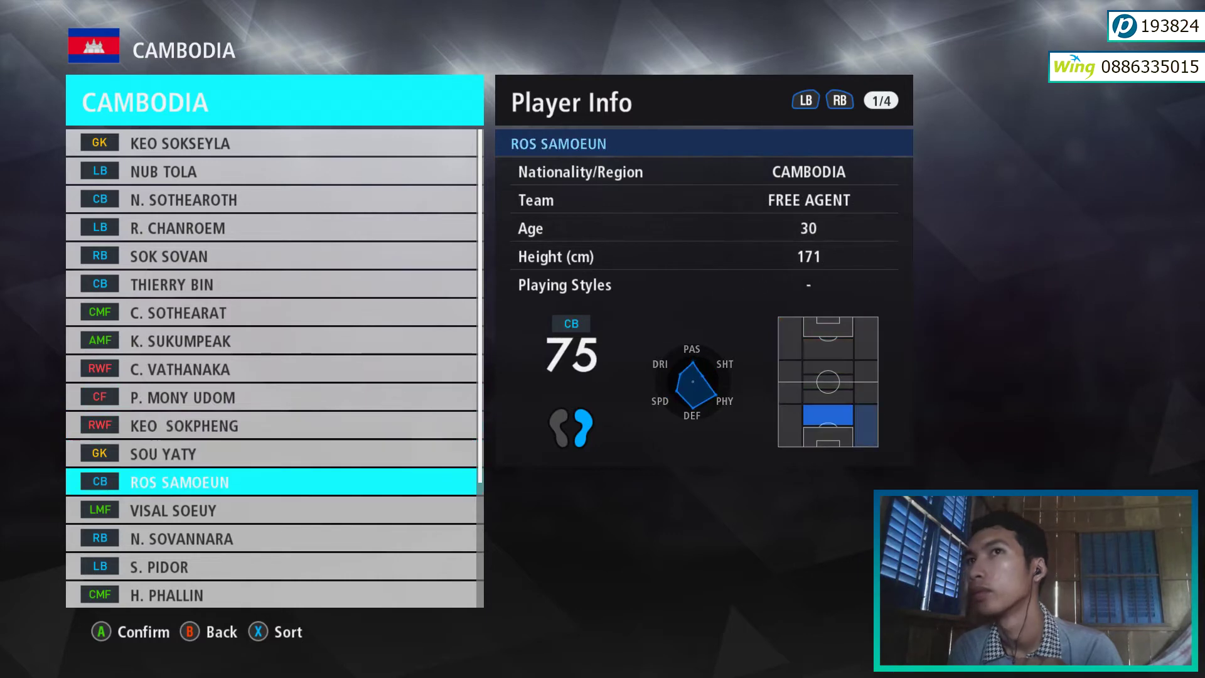
key("Down")
key("Down")
key("Down")
key("Down")
key("Down")
key("Down")
key("Down")
key("Down")
key("Down")
key("Down")
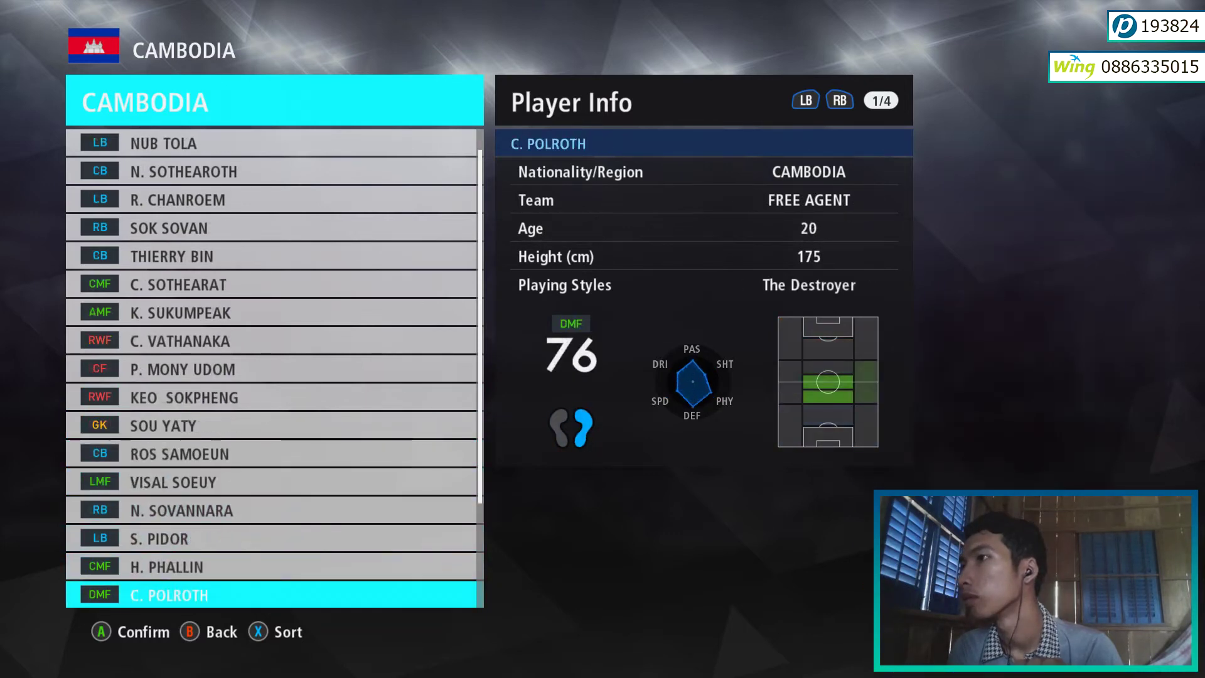